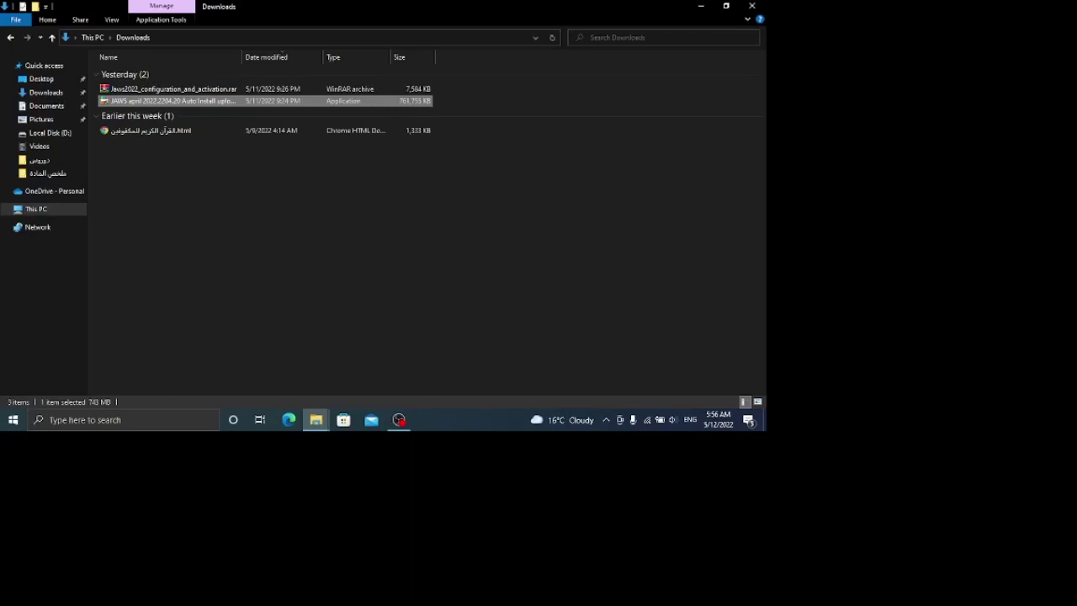
Launch the JAWS april 2022.2204.20 Auto Install application from the Downloads folder
key(Down)
key(Up)
key(Return)
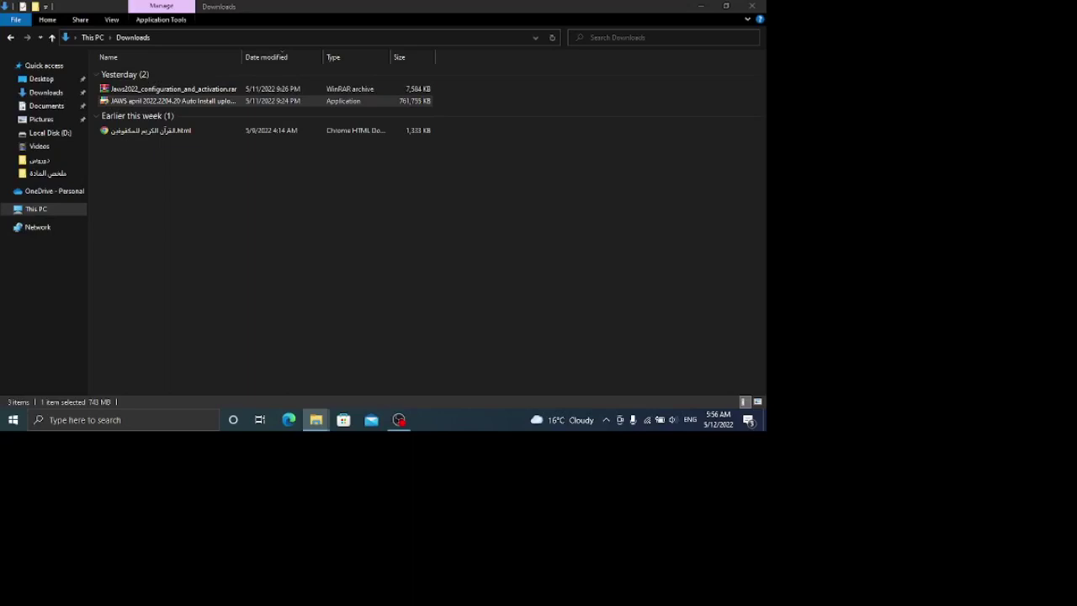
key(Return)
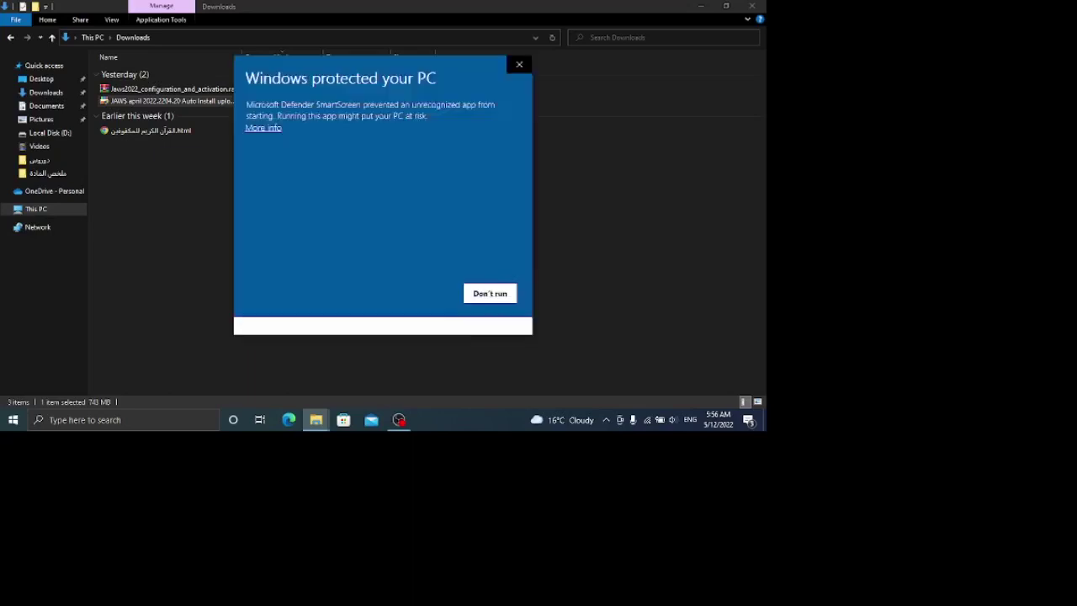
Show more information in the SmartScreen warning and allow the unrecognized JAWS installer to run anyway
key(Tab)
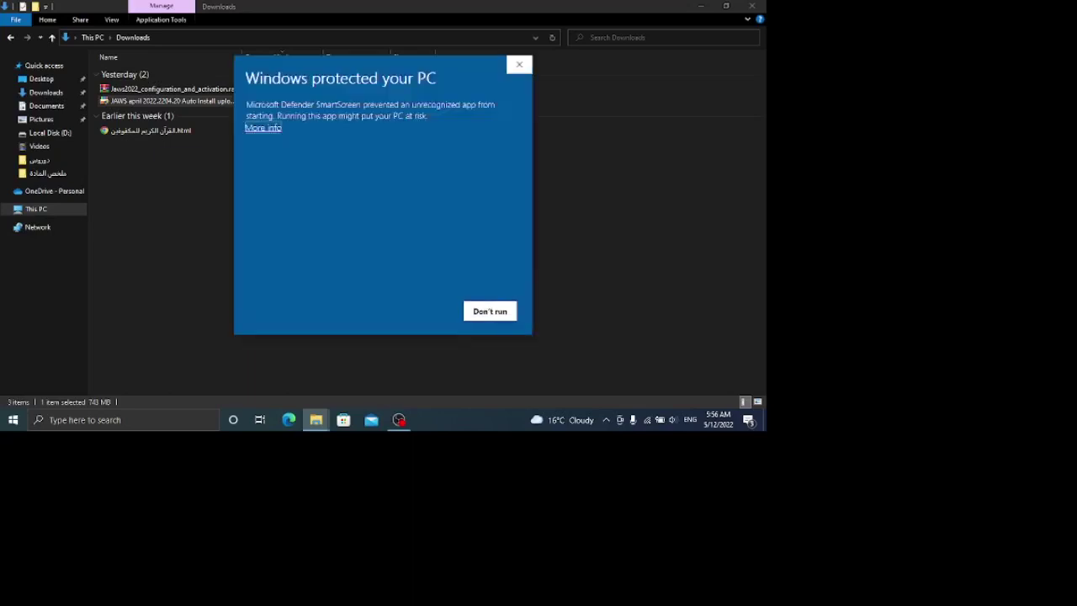
key(Return)
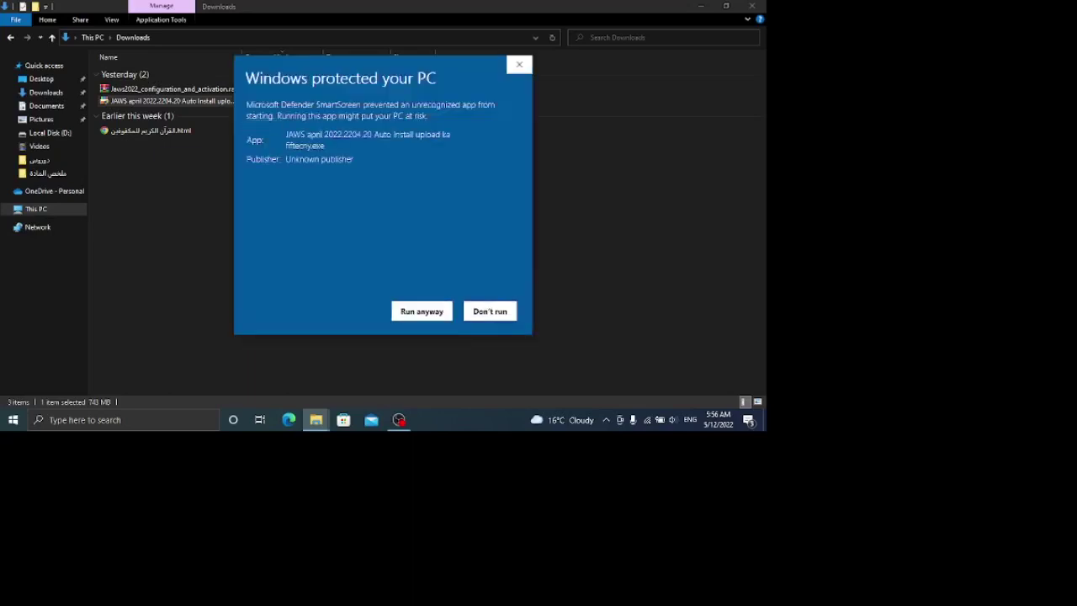
key(Tab)
key(Tab)
key(Tab)
key(Return)
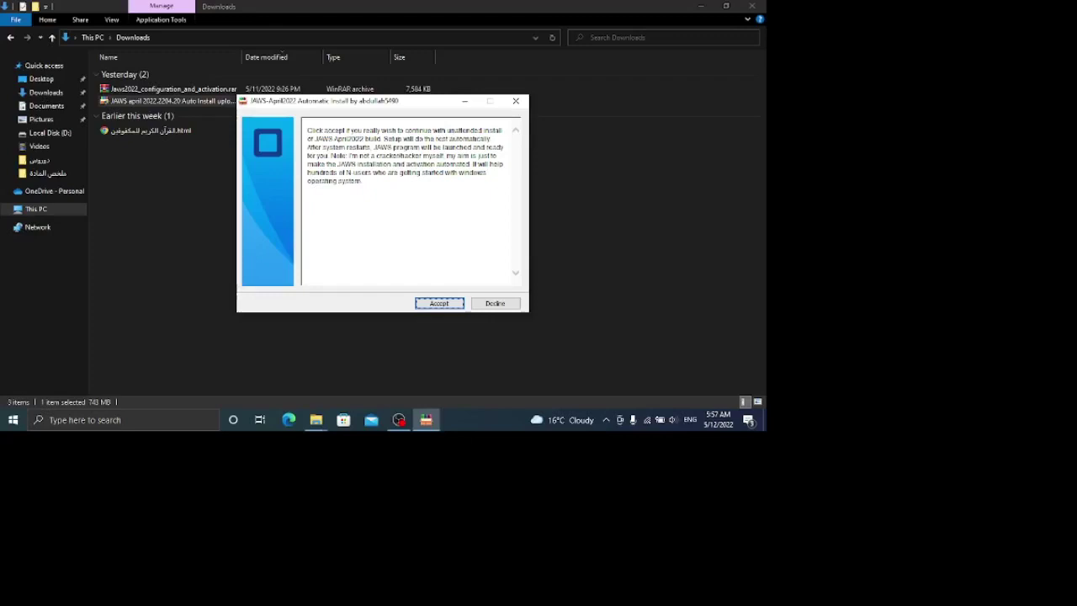
Accept the notice for the unattended JAWS April 2022 installation to start it
key(Tab)
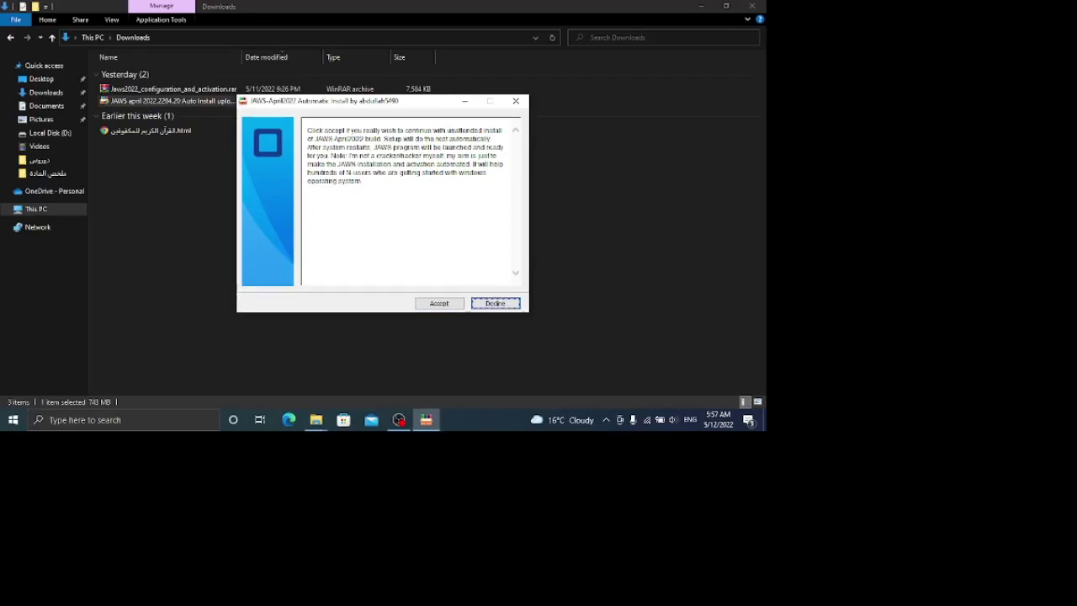
key(shift+Tab)
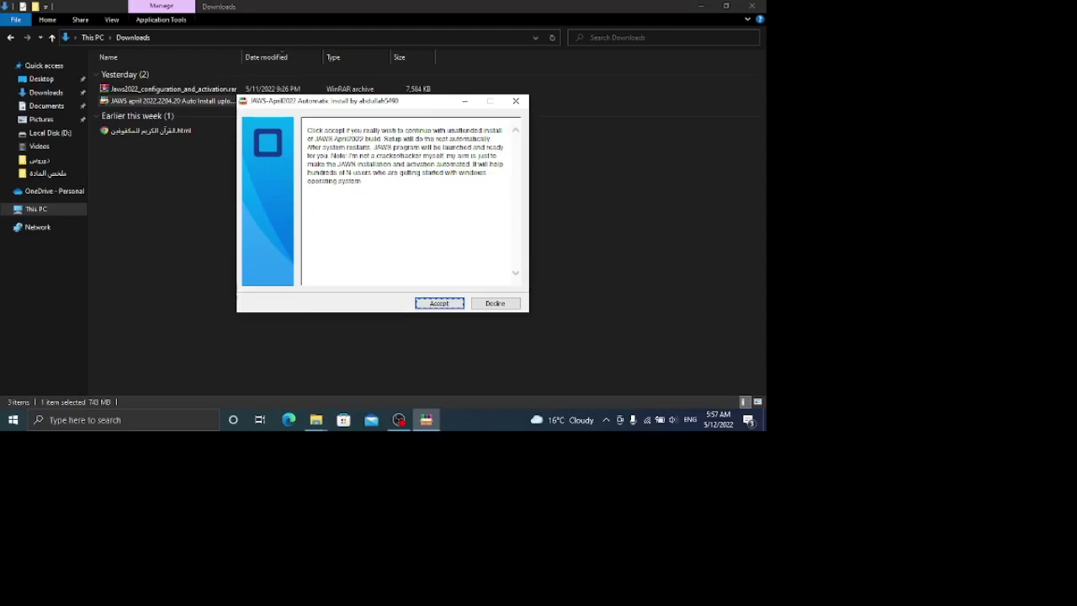
key(Return)
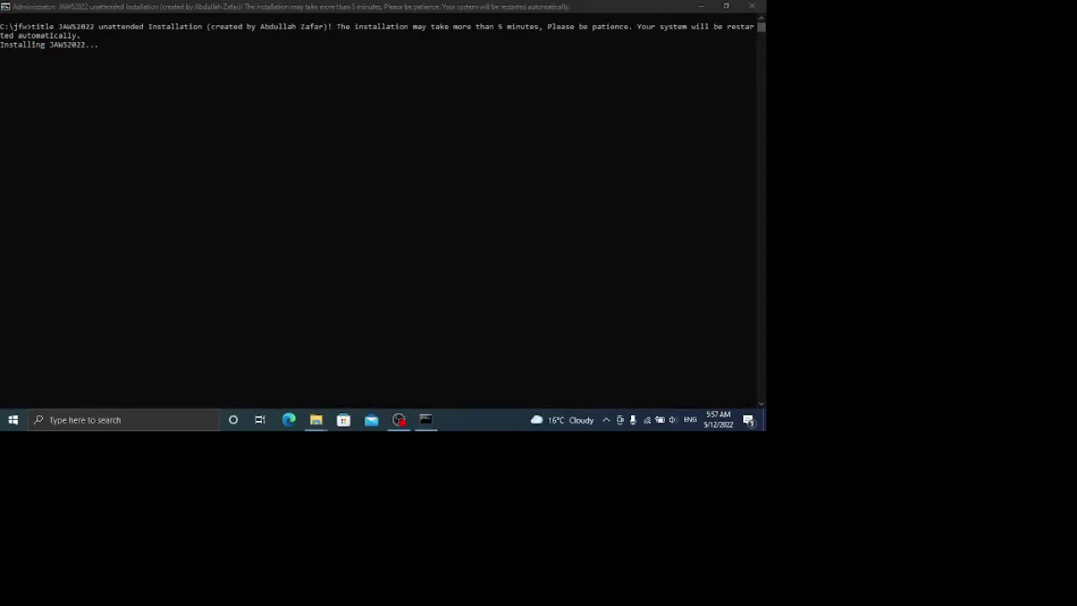
key(alt+Tab)
key(alt+Tab)
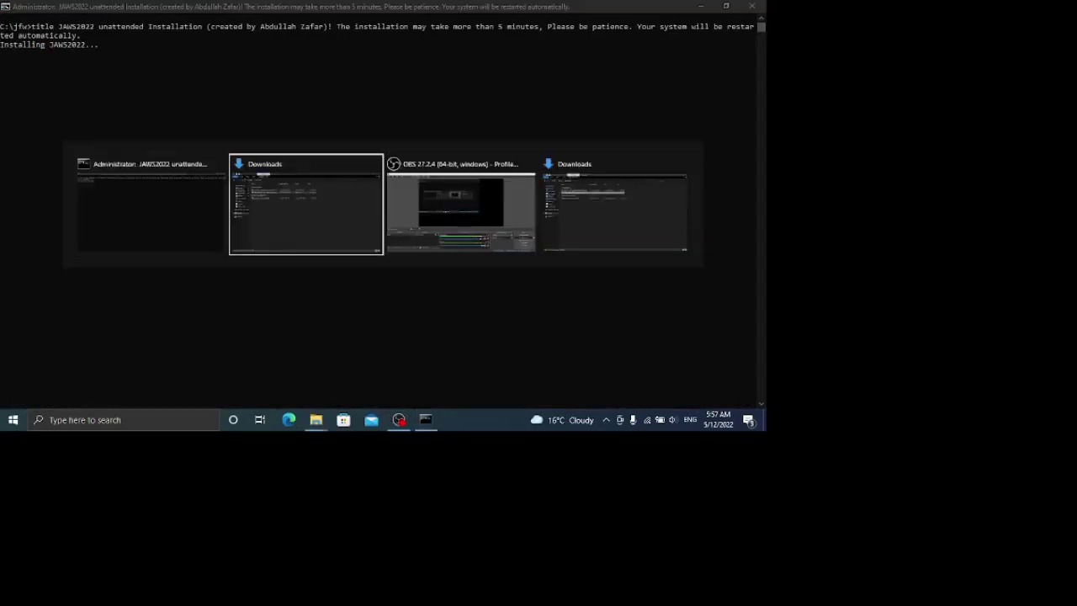
key(alt+Tab)
key(alt+Tab)
key(alt+Tab)
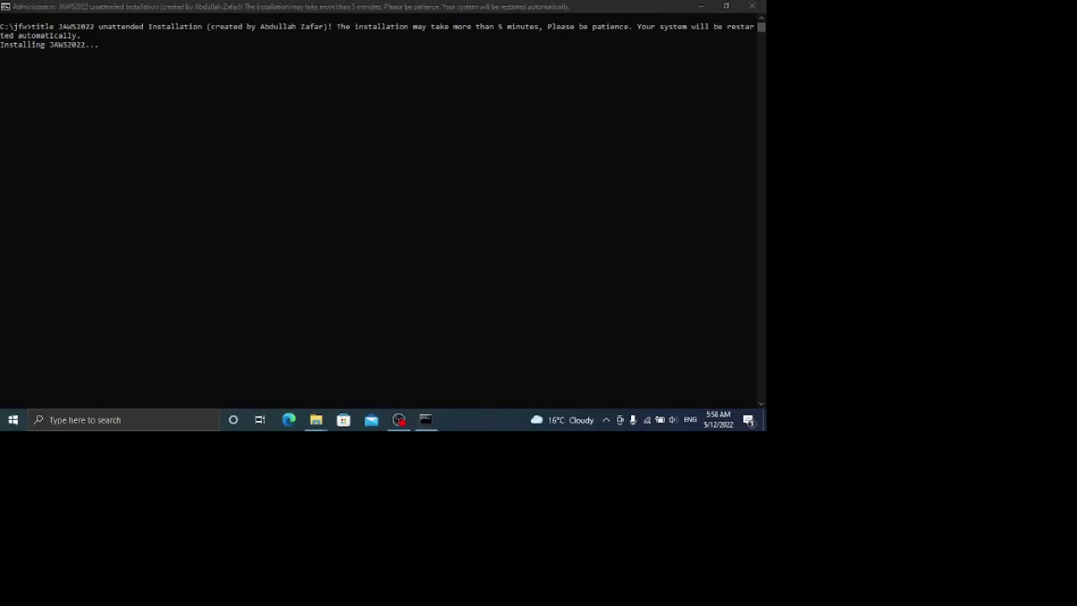
key(alt+Tab)
key(Tab)
key(Tab)
key(Tab)
key(Tab)
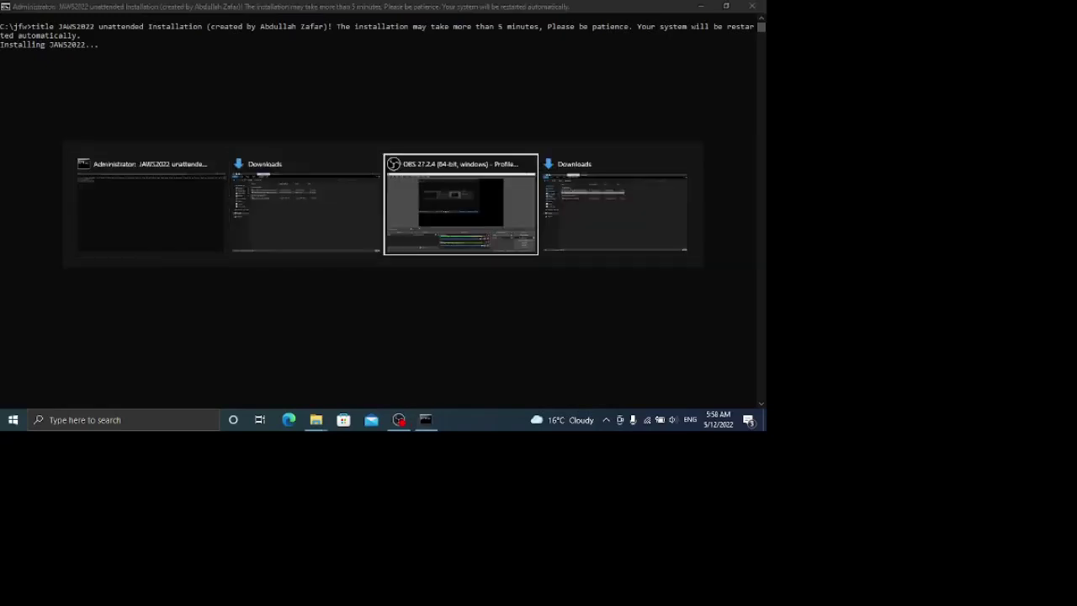
key(Tab)
key(Tab)
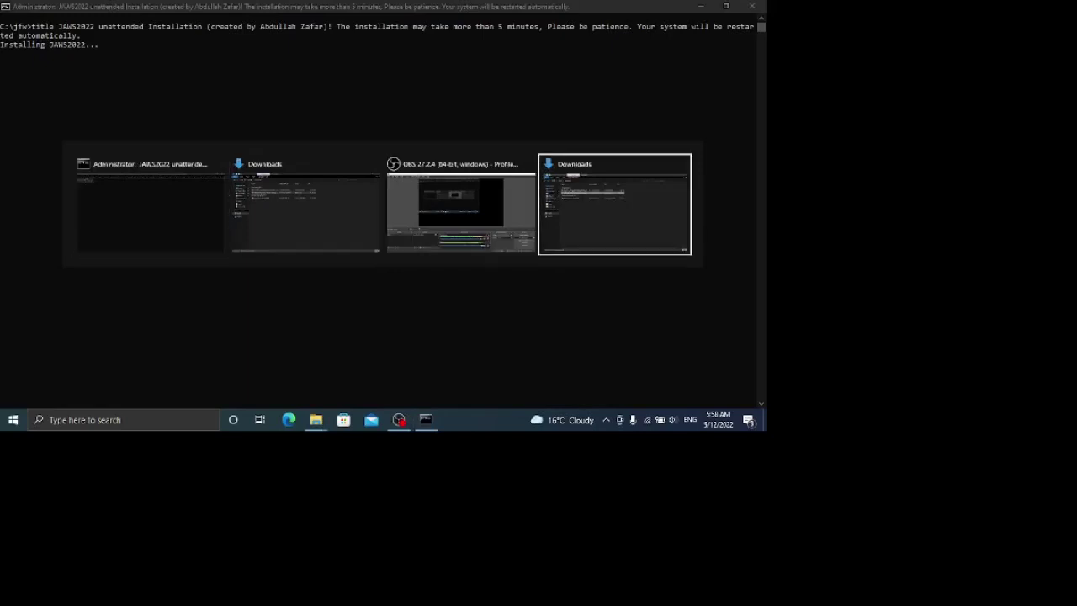
key(Tab)
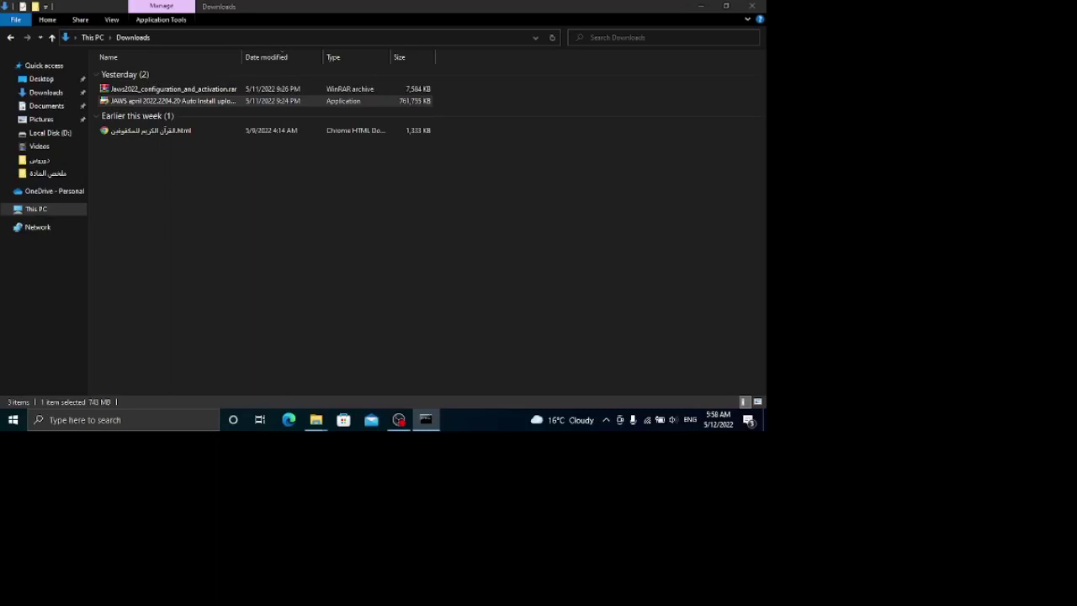
key(alt+Tab)
key(alt+Tab)
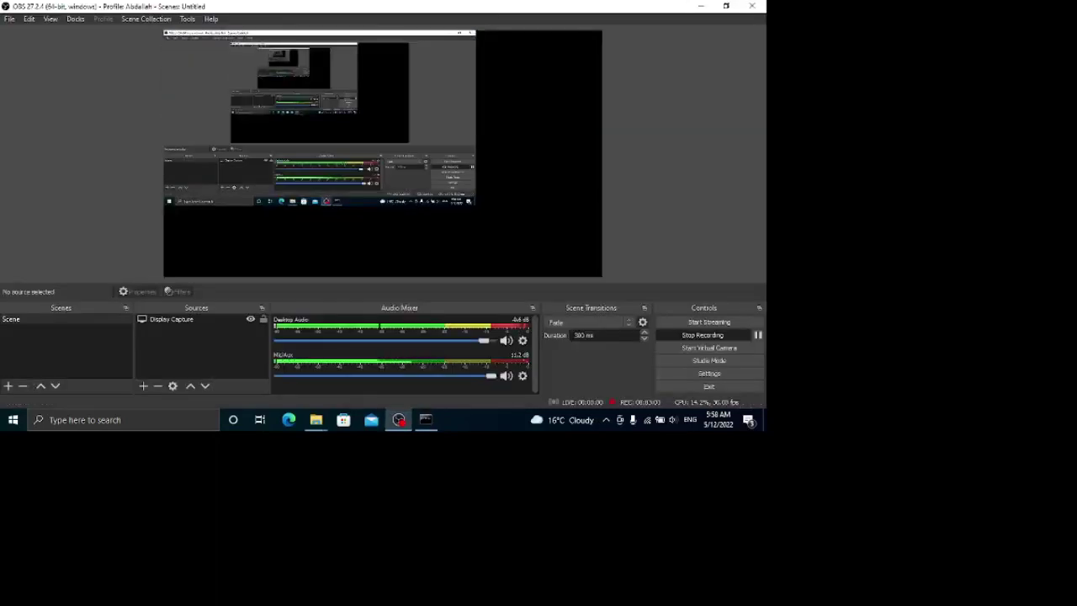
key(Tab)
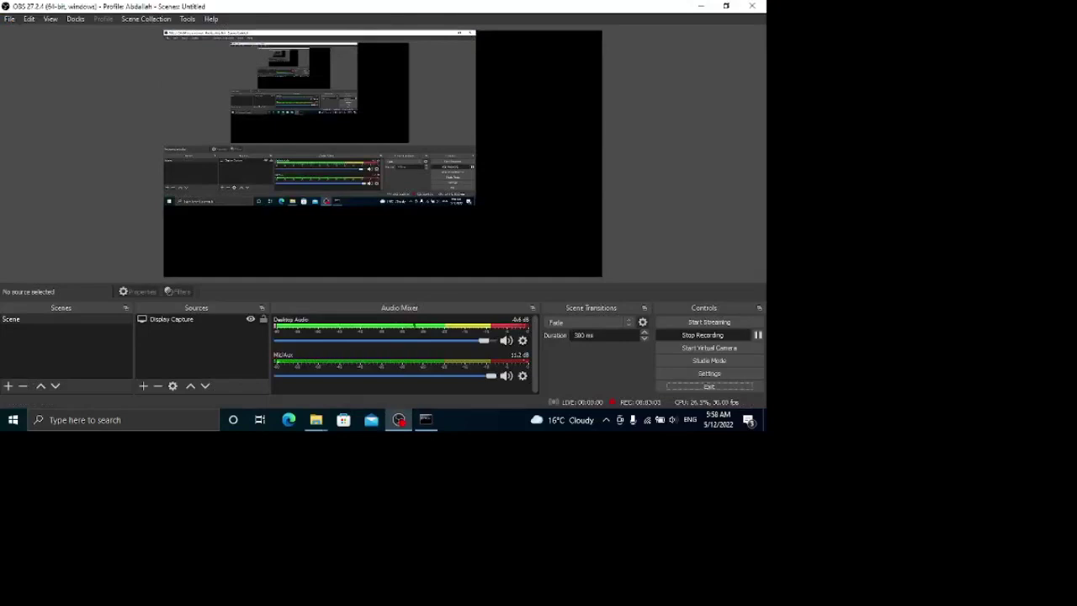
key(Tab)
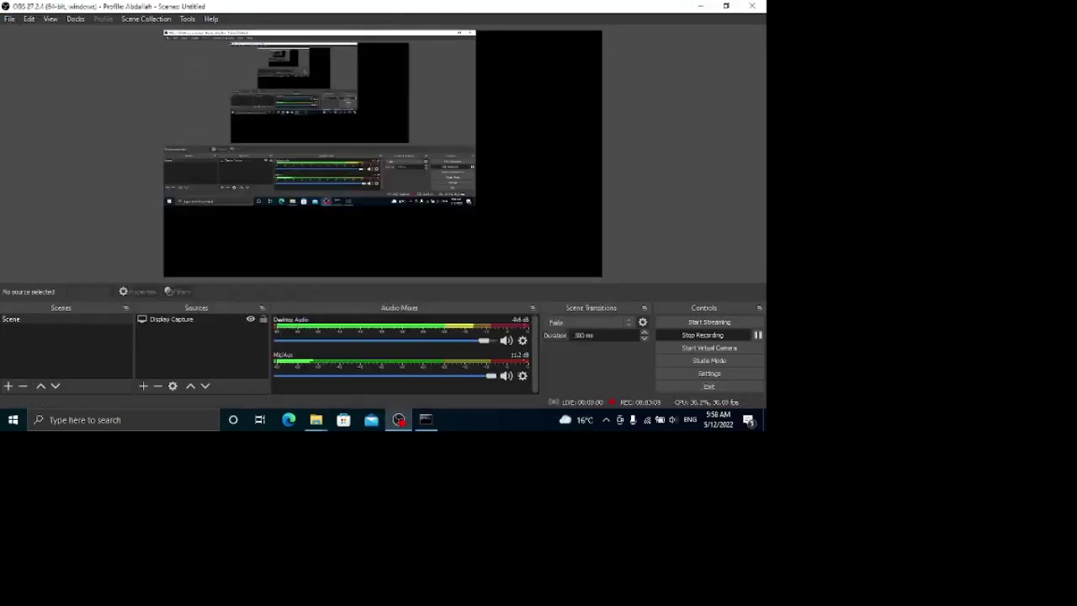
key(Tab)
key(Tab)
key(Tab)
key(Tab)
key(Tab)
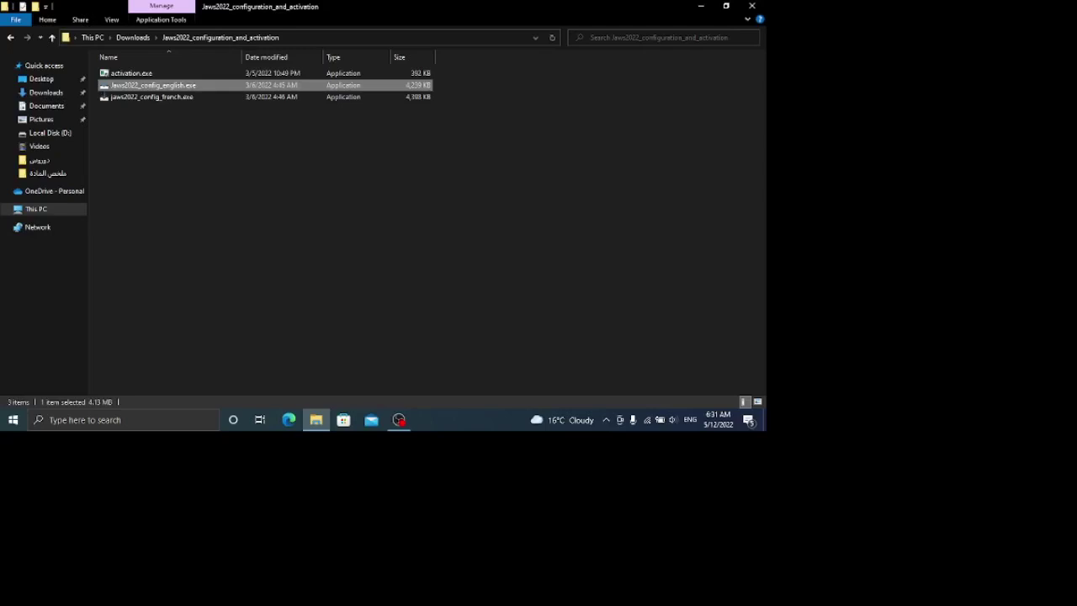
Run Jaws2022_config_english.exe and complete its setup with play sound events enabled and speak key names disabled
key(Down)
key(Up)
key(Return)
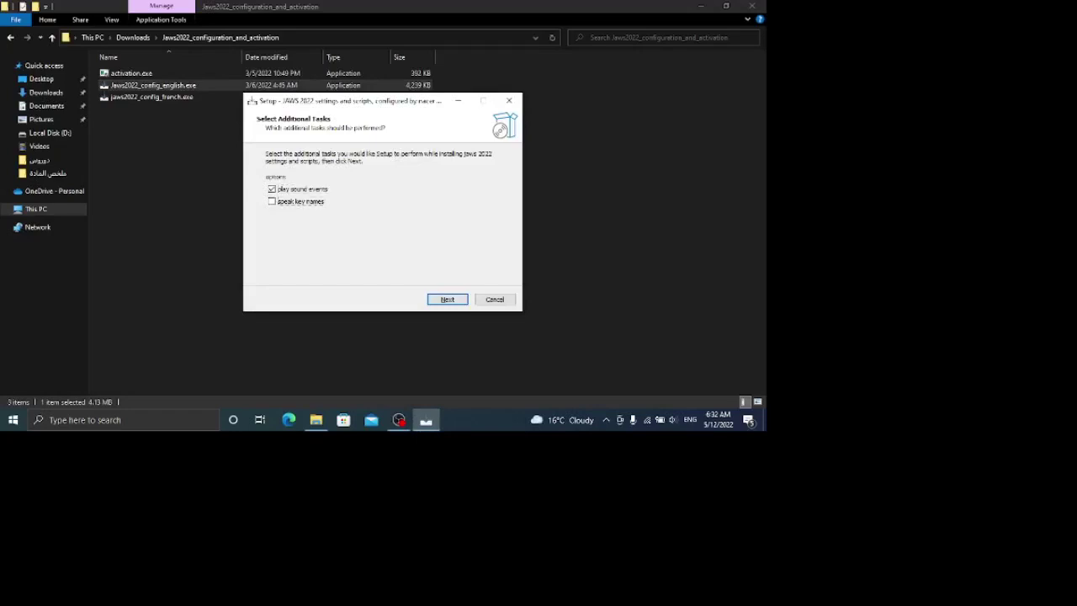
key(Tab)
key(Return)
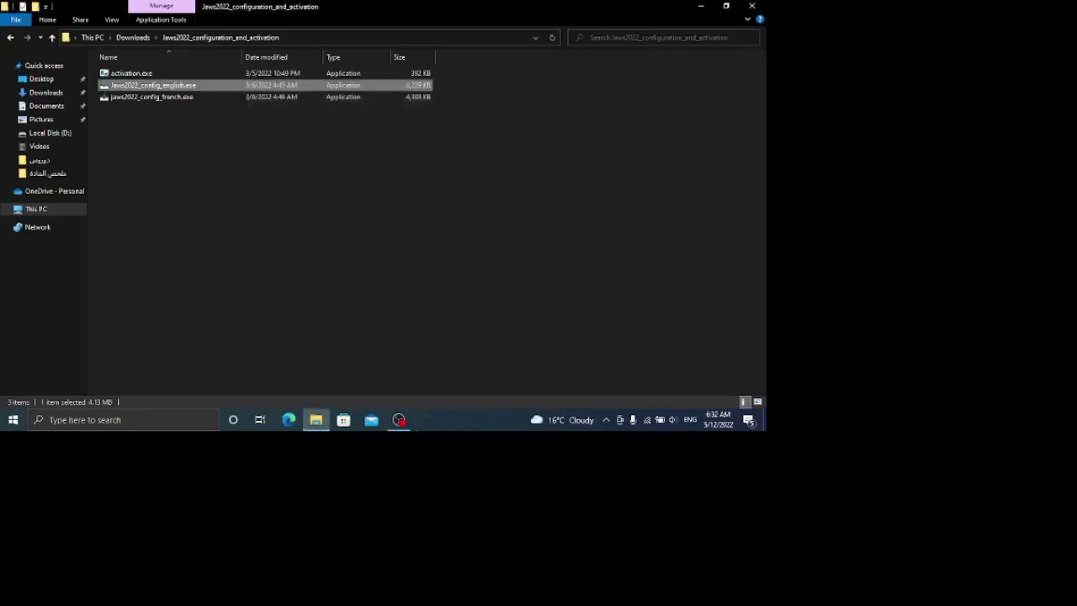
key(alt+Tab)
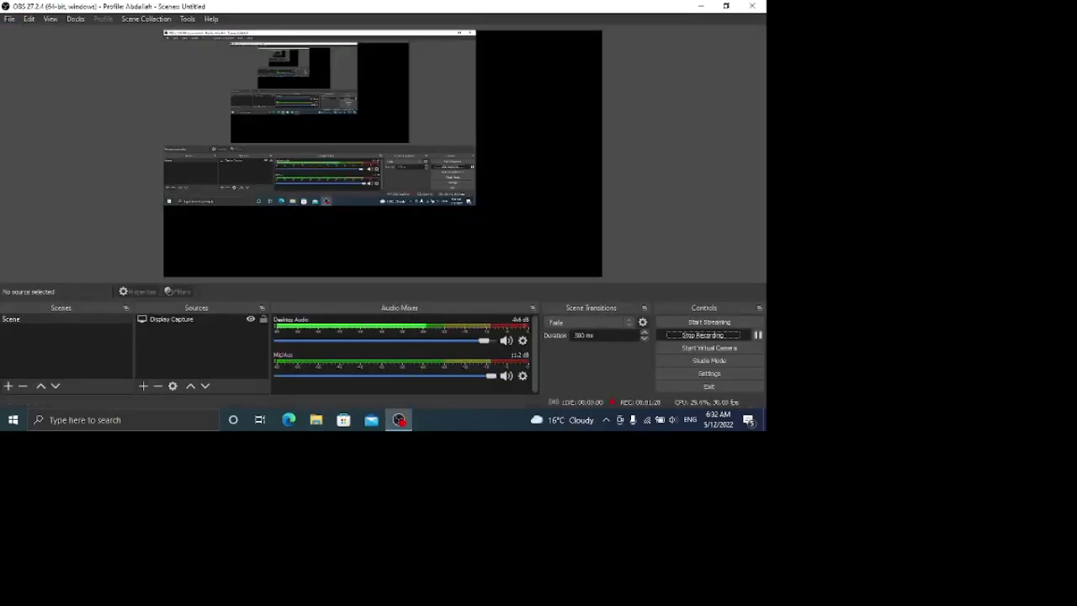
key(Tab)
key(shift+Tab)
Go to the desktop, confirm the Exit NVDA dialog with Restart selected, and launch JAWS 2022 from its shortcut
key(super+d)
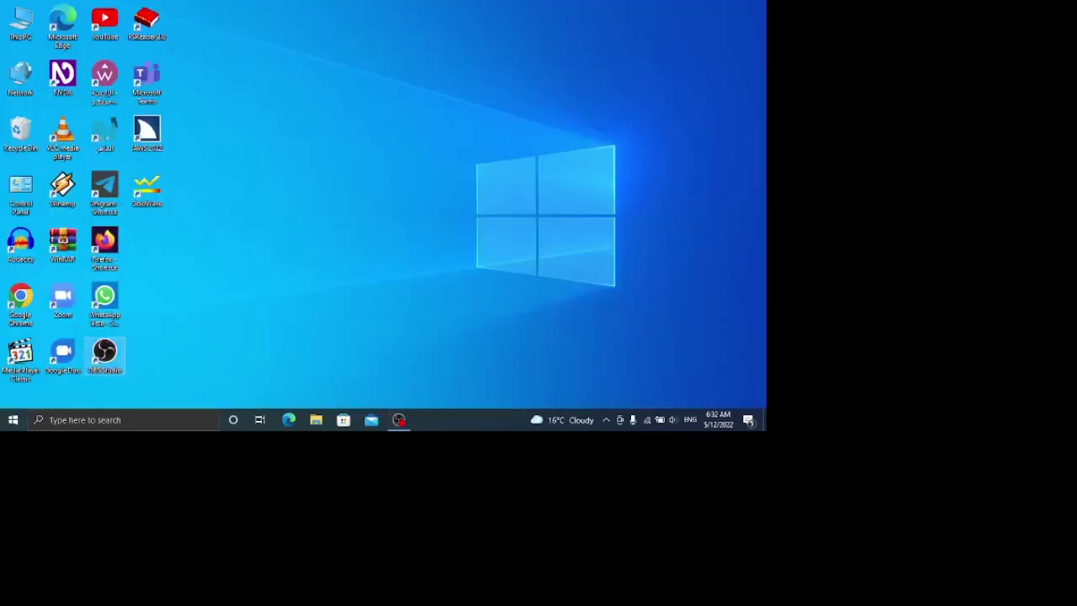
key(j)
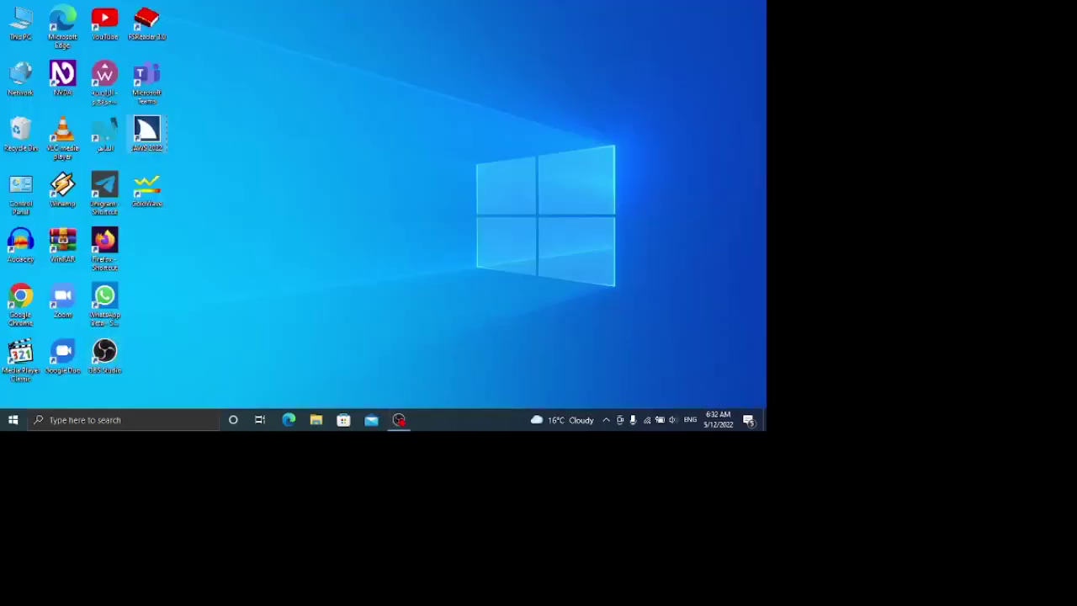
key(Insert+q)
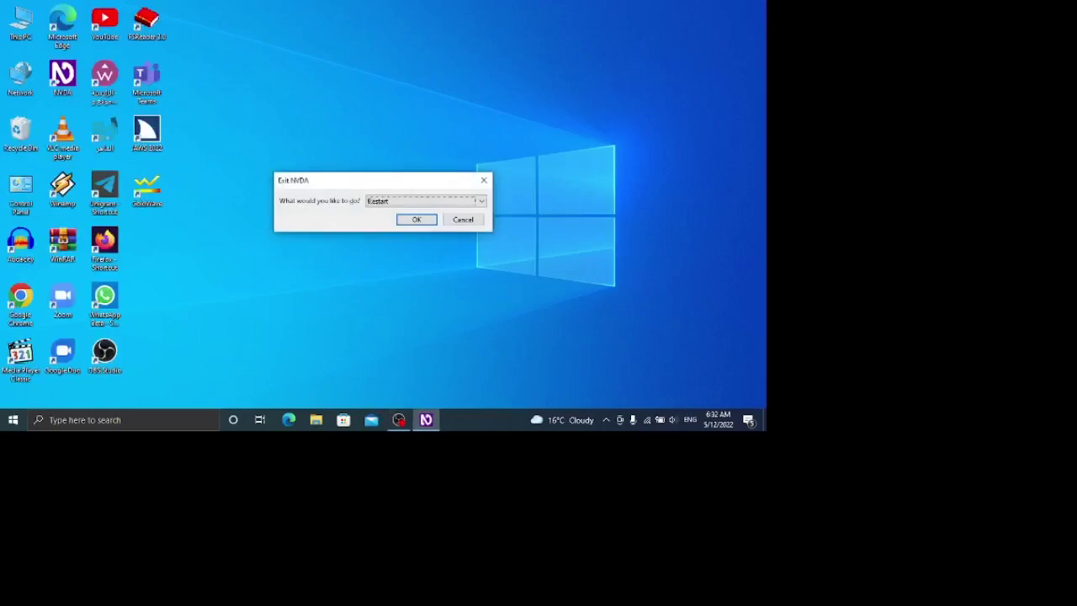
key(Return)
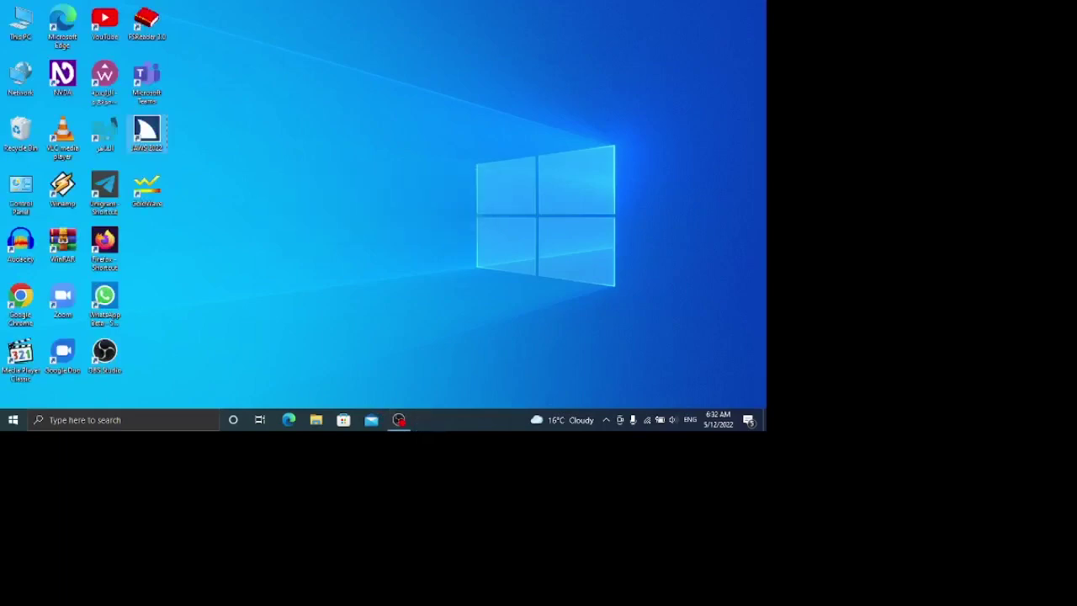
key(Return)
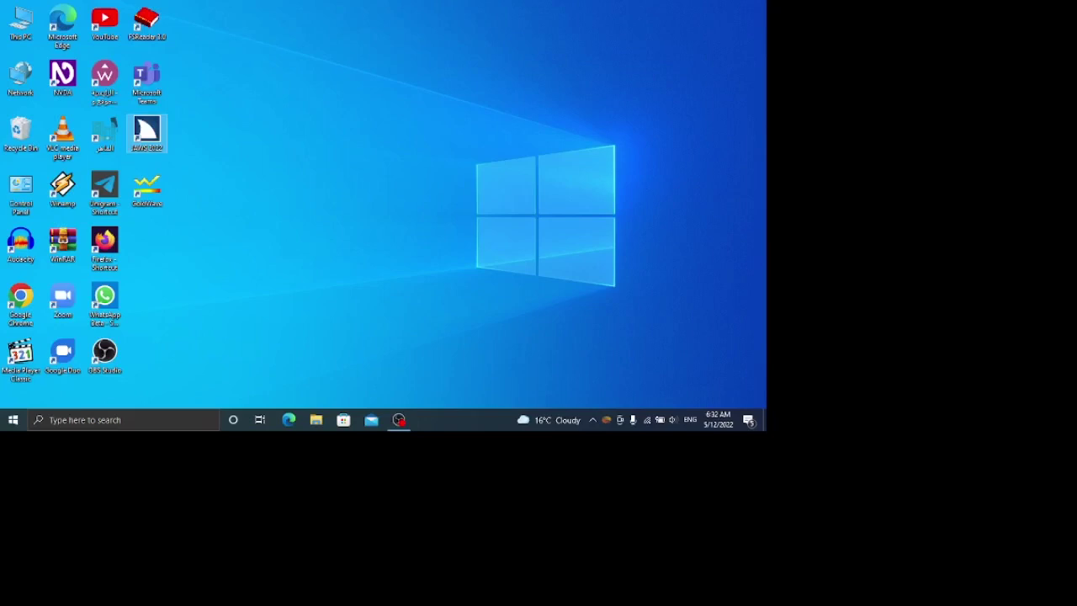
key(Tab)
key(Tab)
key(Tab)
key(Tab)
key(Tab)
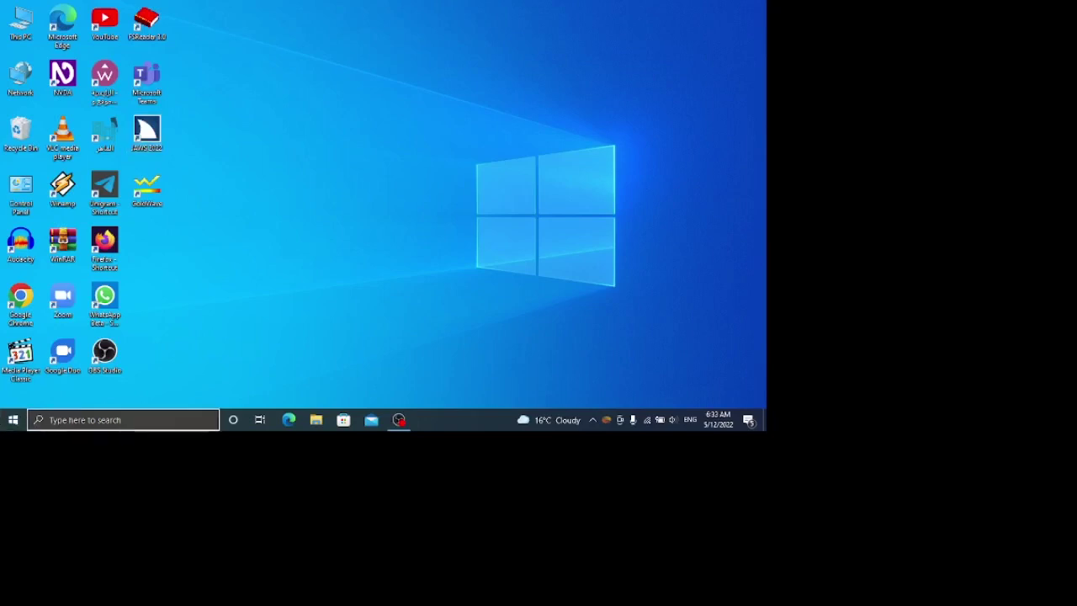
key(Tab)
key(Return)
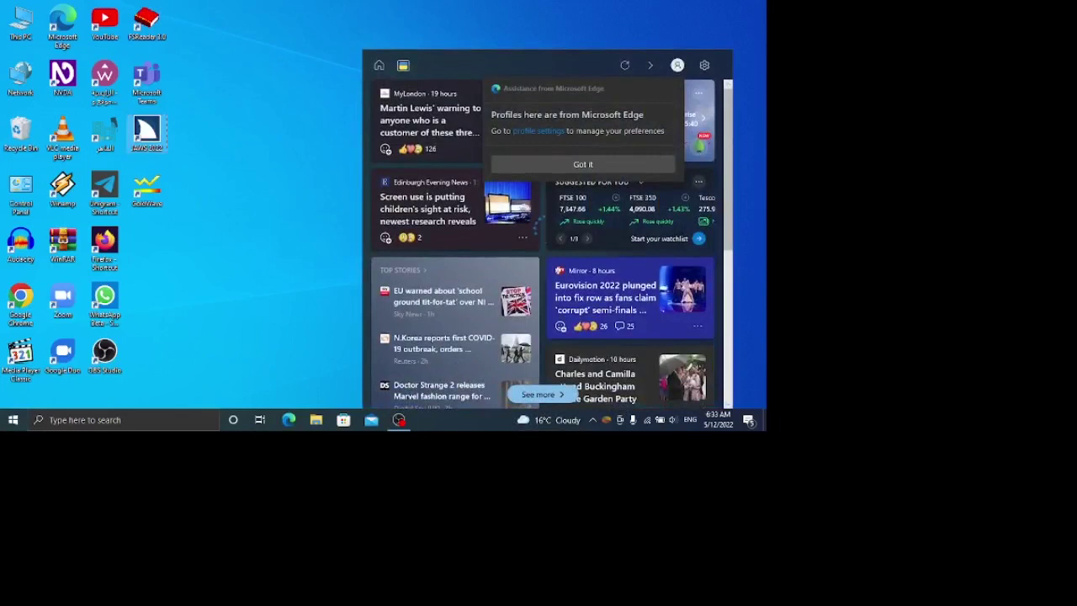
key(Escape)
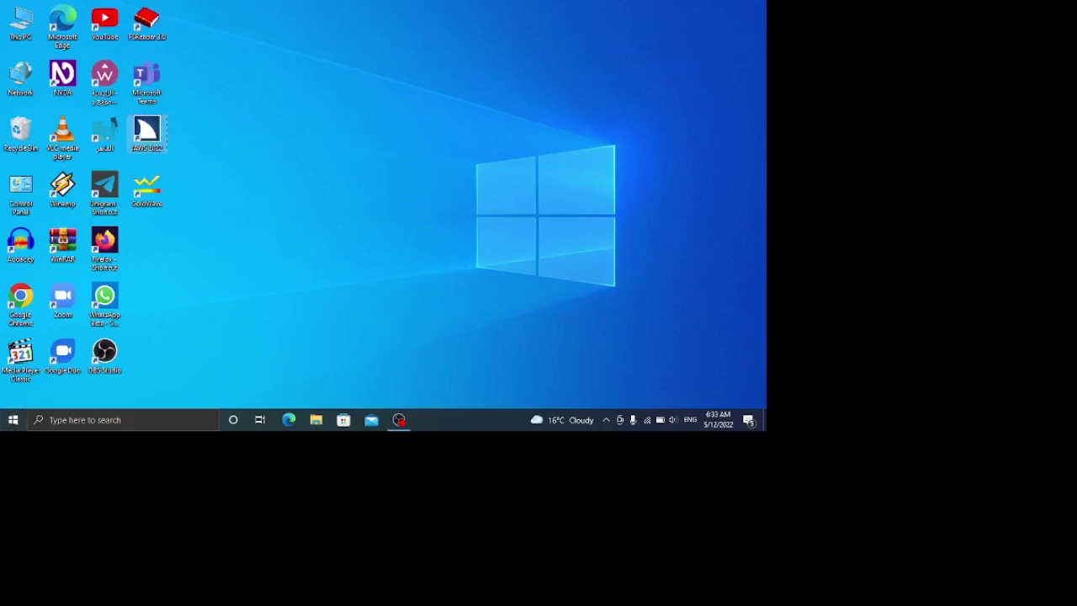
Open the Add/Remove Vocalizer Expressive Voices manager from the JAWS voice options and bring its window to the front
key(Insert+j)
key(Down)
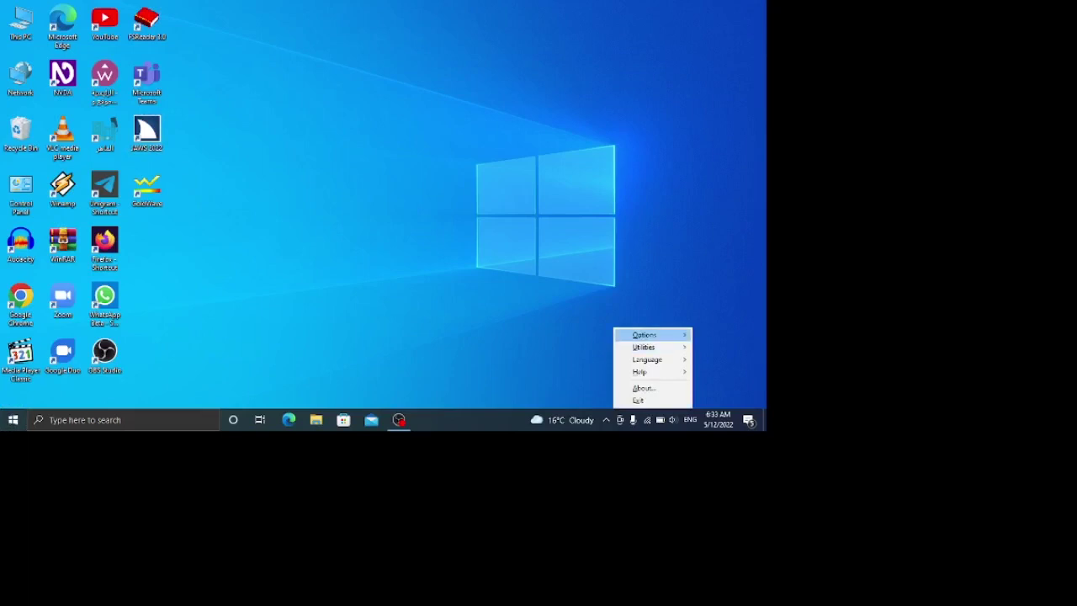
key(Right)
key(Down)
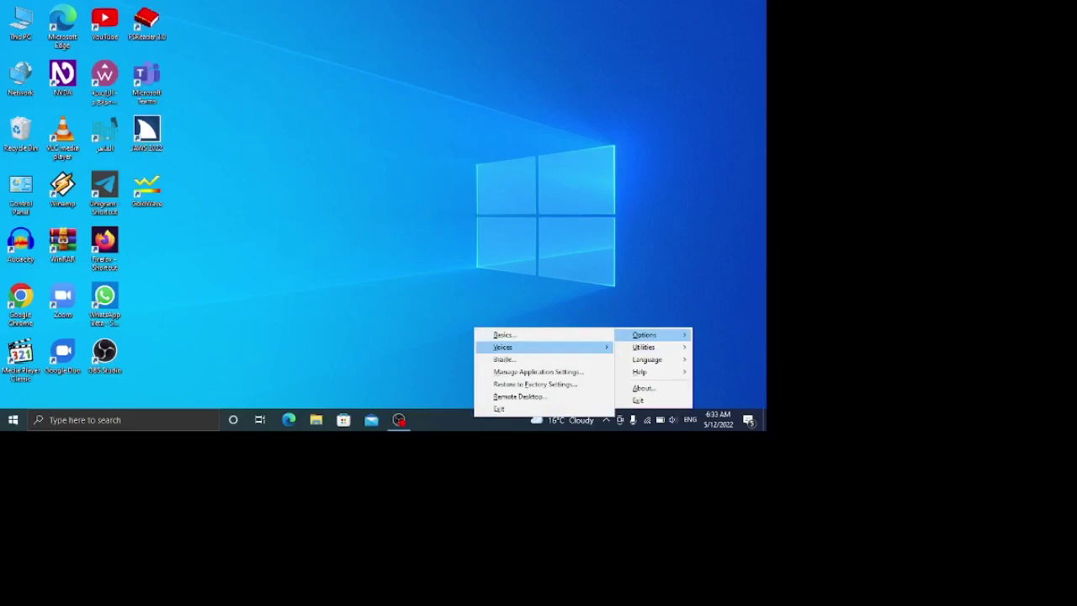
key(Right)
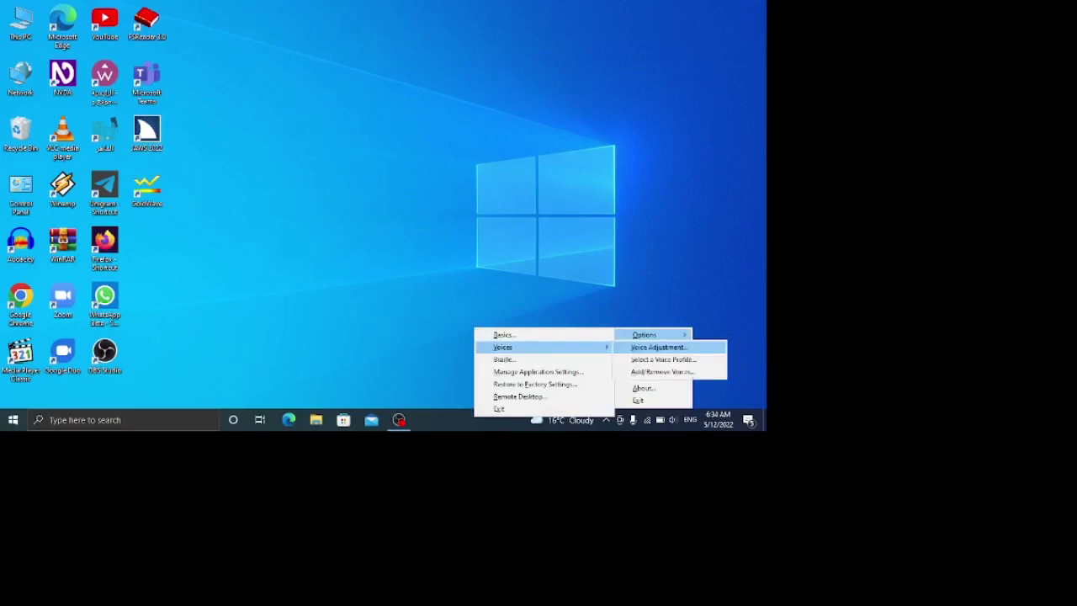
key(Down)
key(Up)
key(Down)
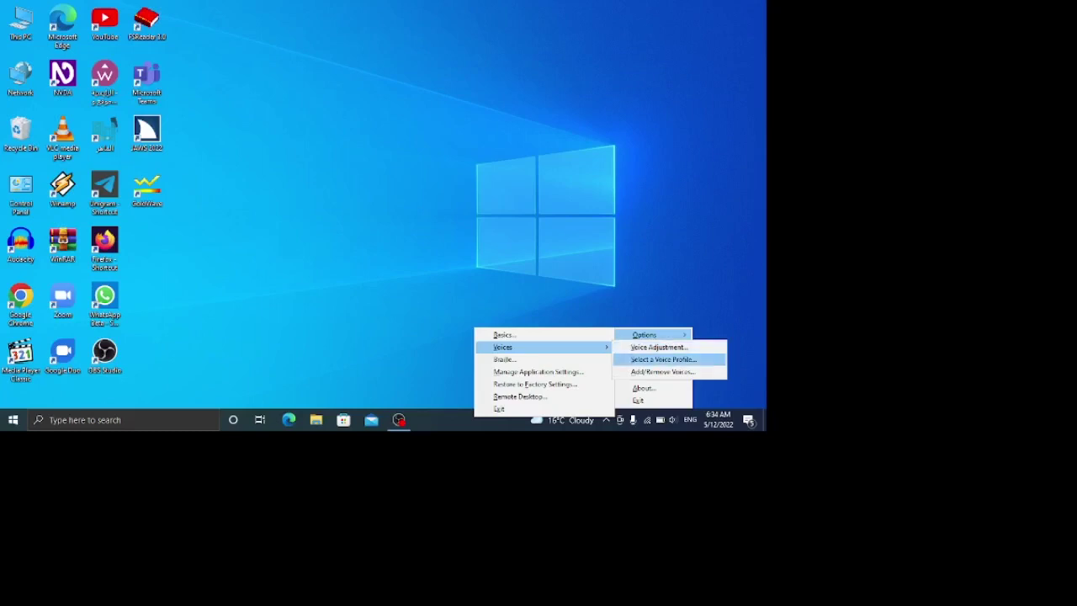
key(Down)
key(Down)
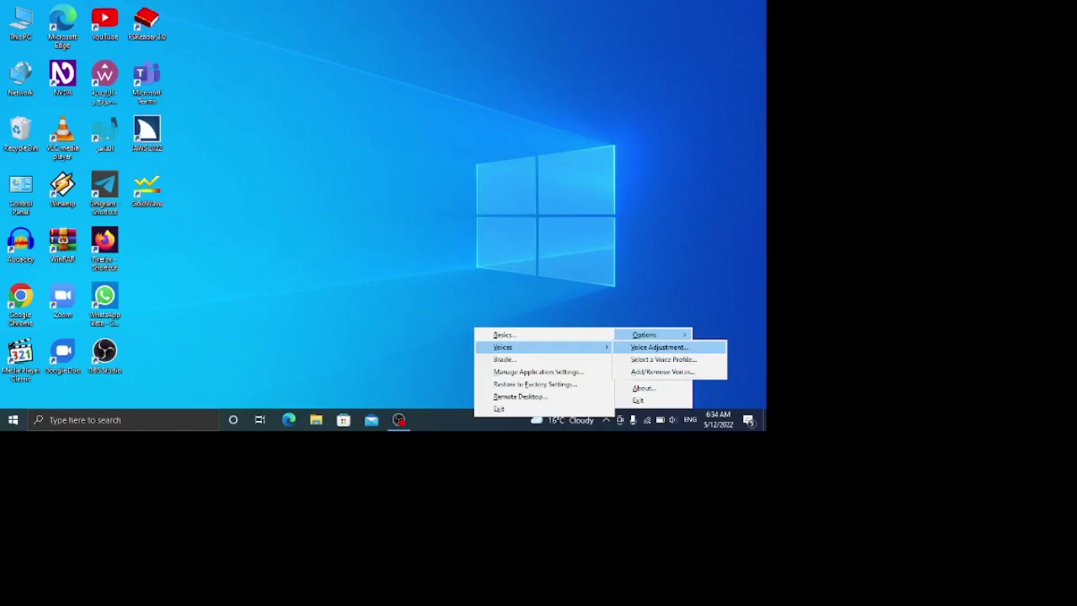
key(Down)
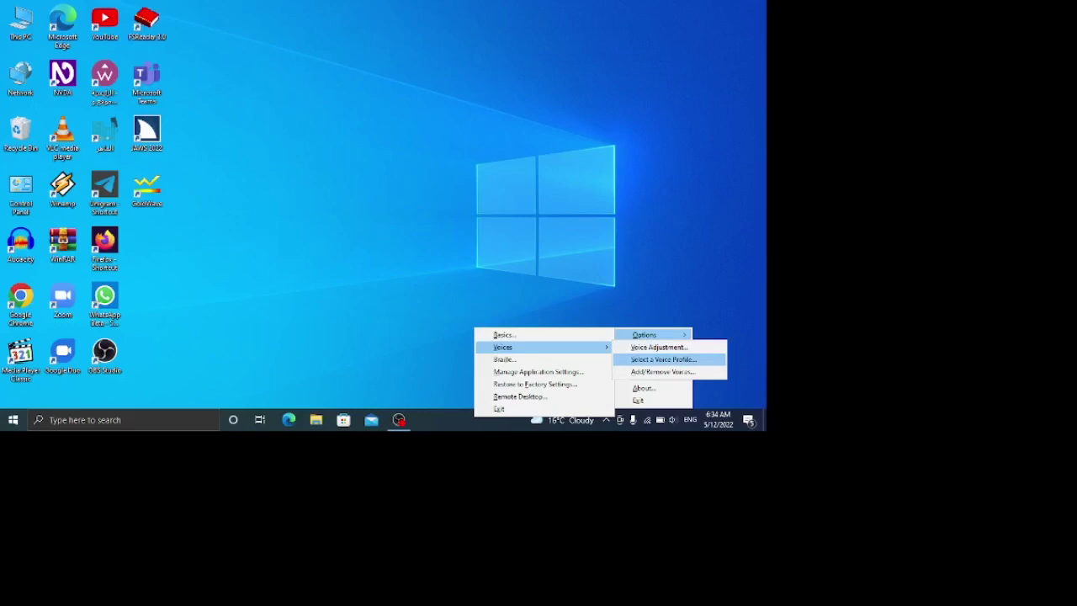
key(Down)
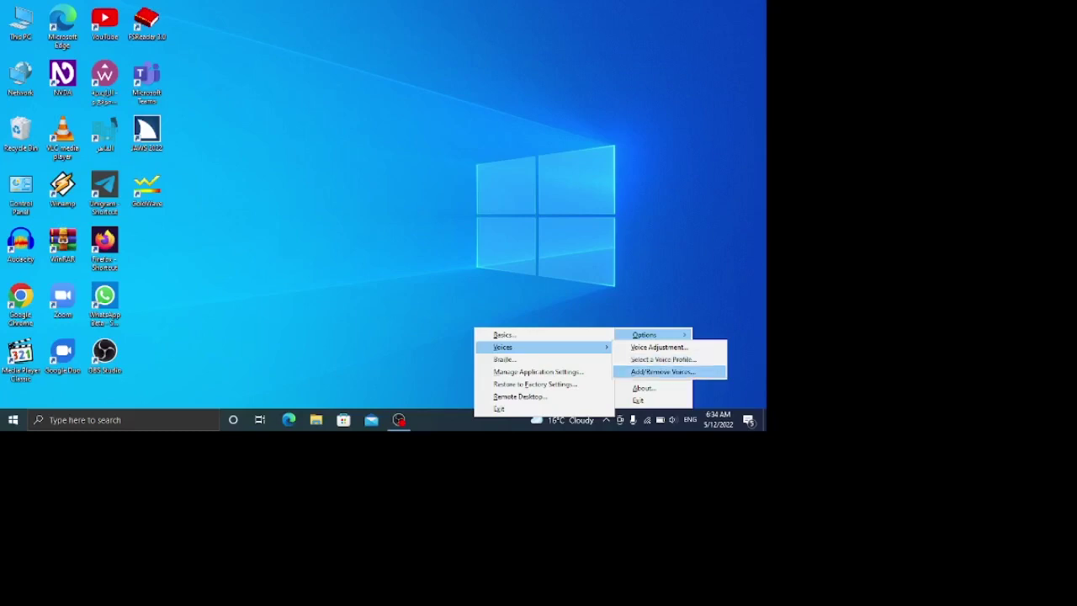
key(Return)
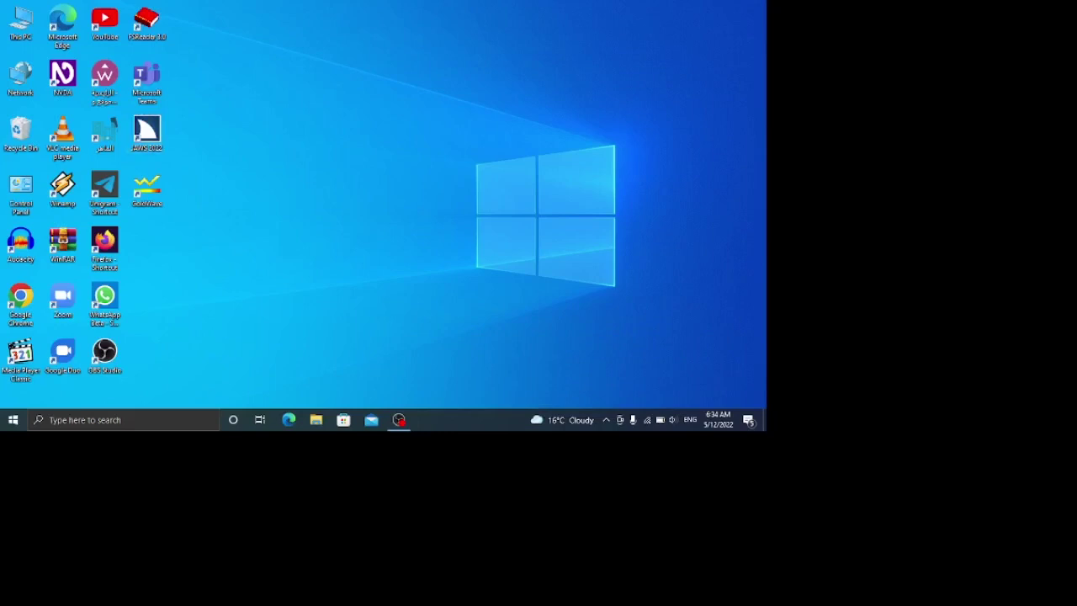
key(alt+Tab)
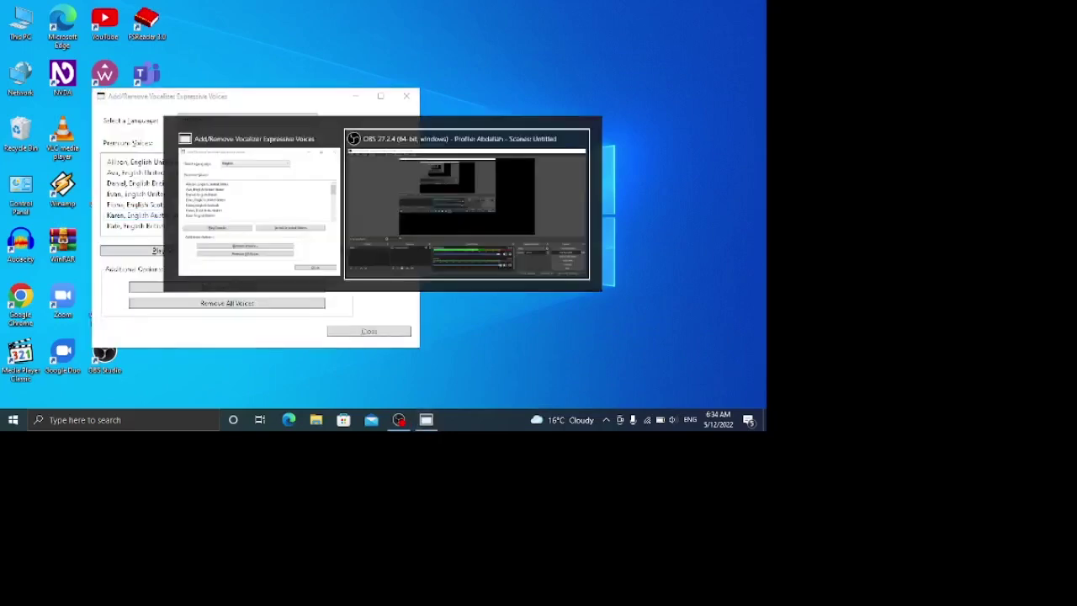
key(alt+Tab)
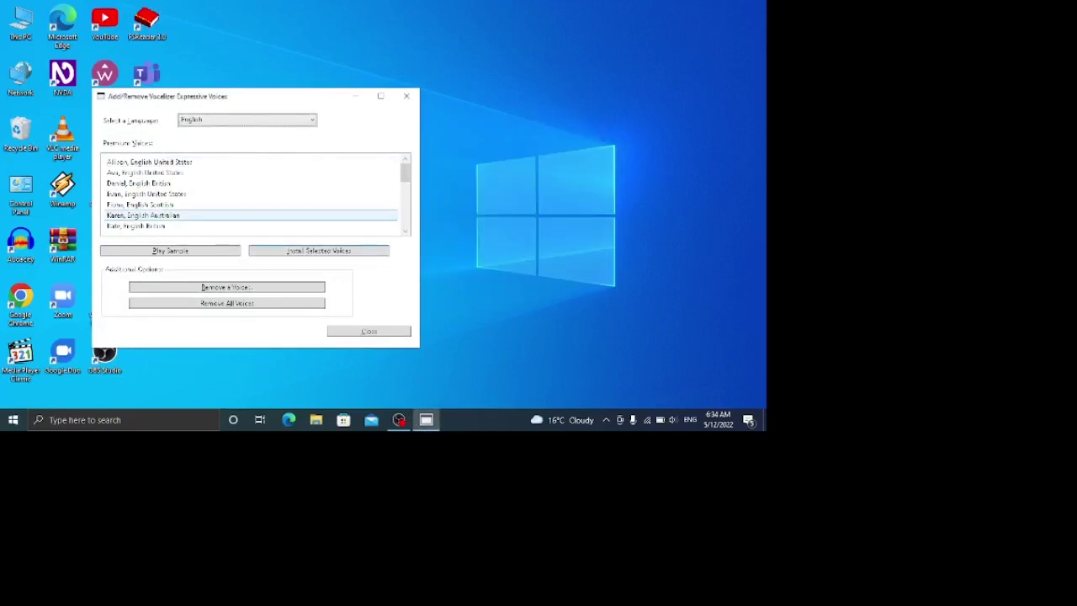
Choose Arabic as the voice language, try to install the Mariam voice, and dismiss the Selection Required message
key(a)
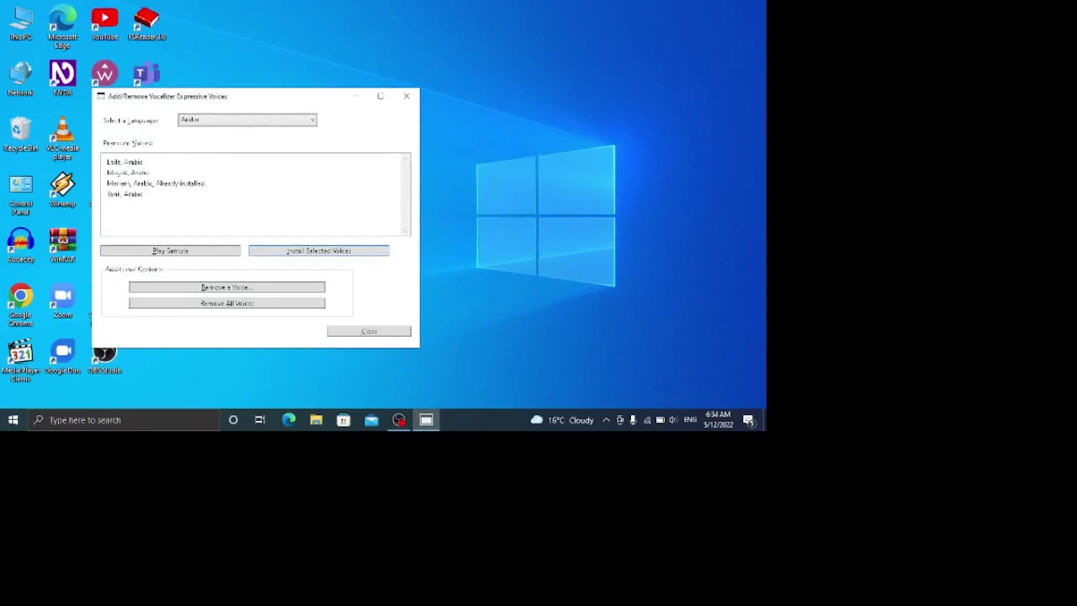
key(Tab)
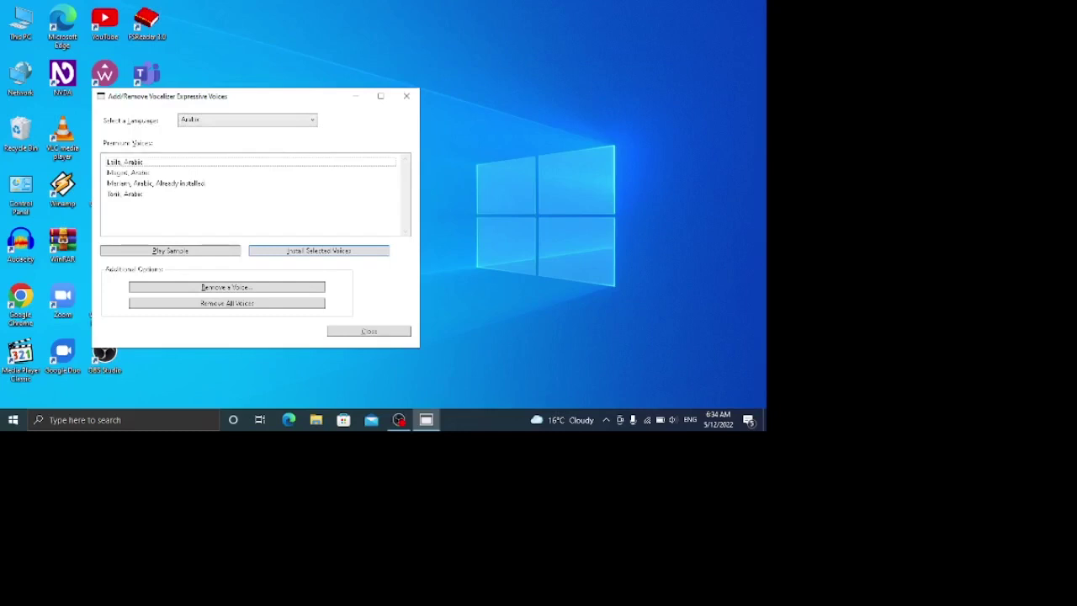
key(Down)
key(Down)
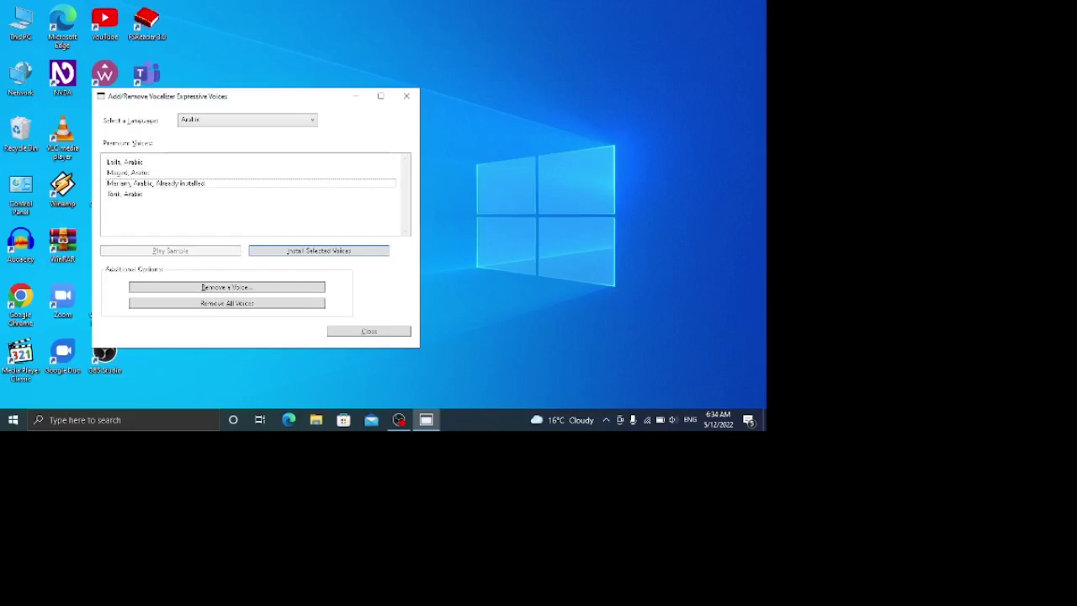
key(space)
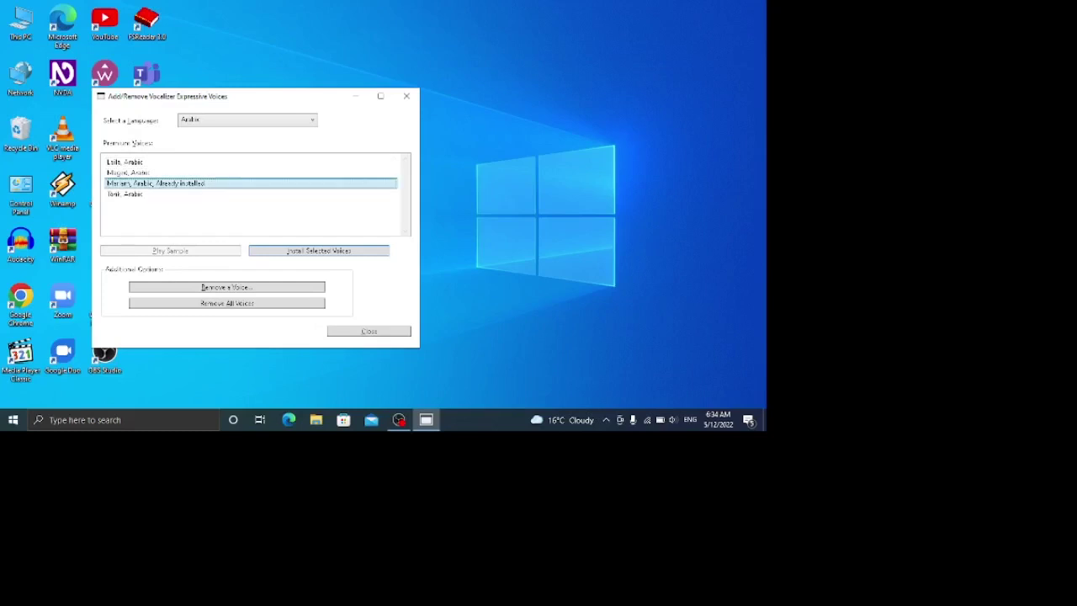
key(Tab)
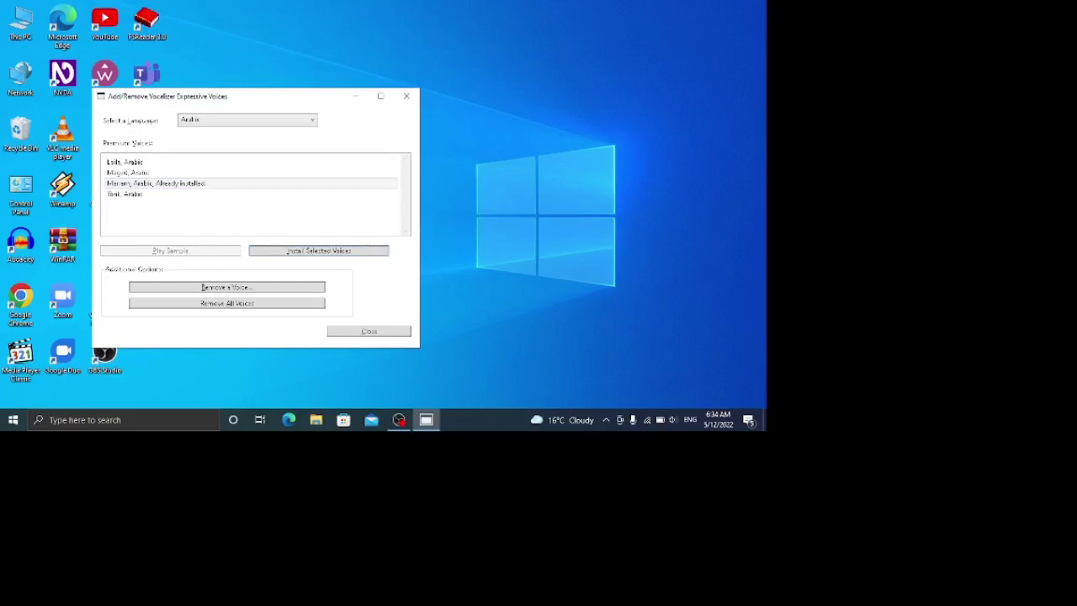
key(space)
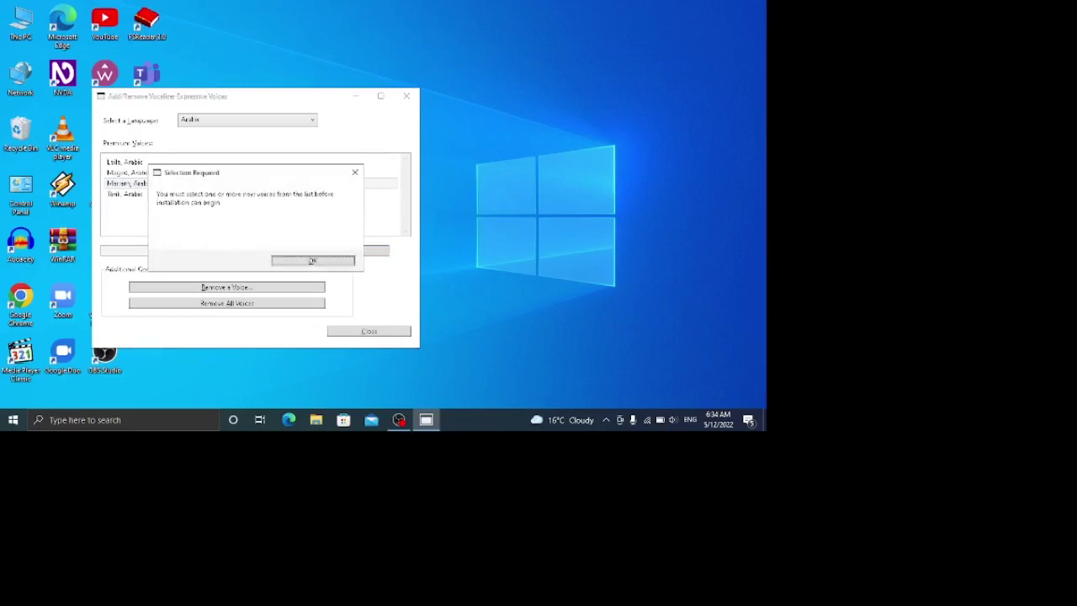
key(Return)
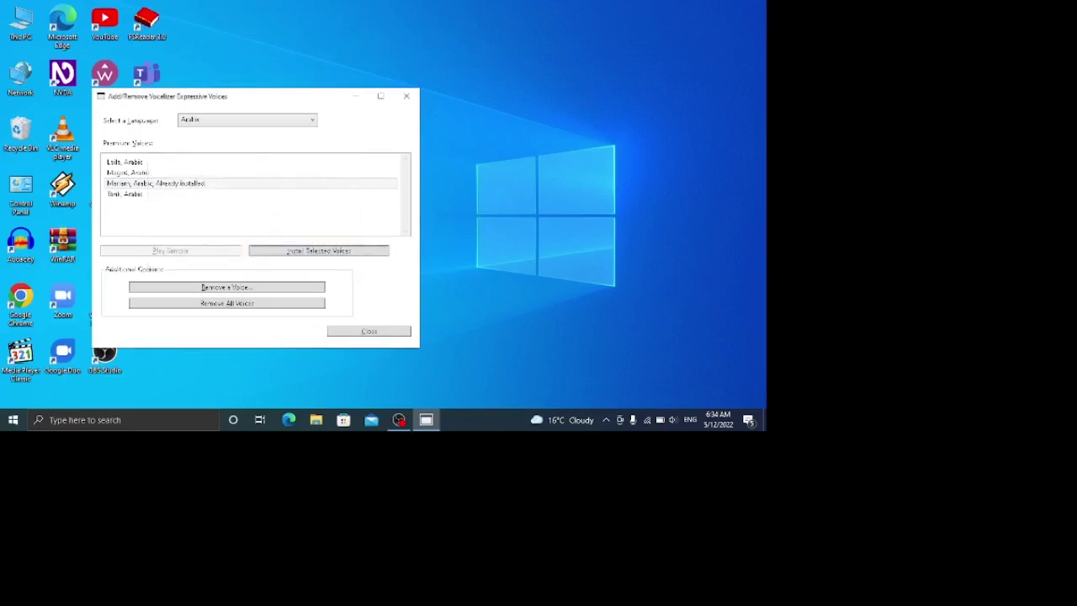
Add the Laila Arabic voice to the selection, start installing it, and allow the system permission request
key(shift+Tab)
key(Down)
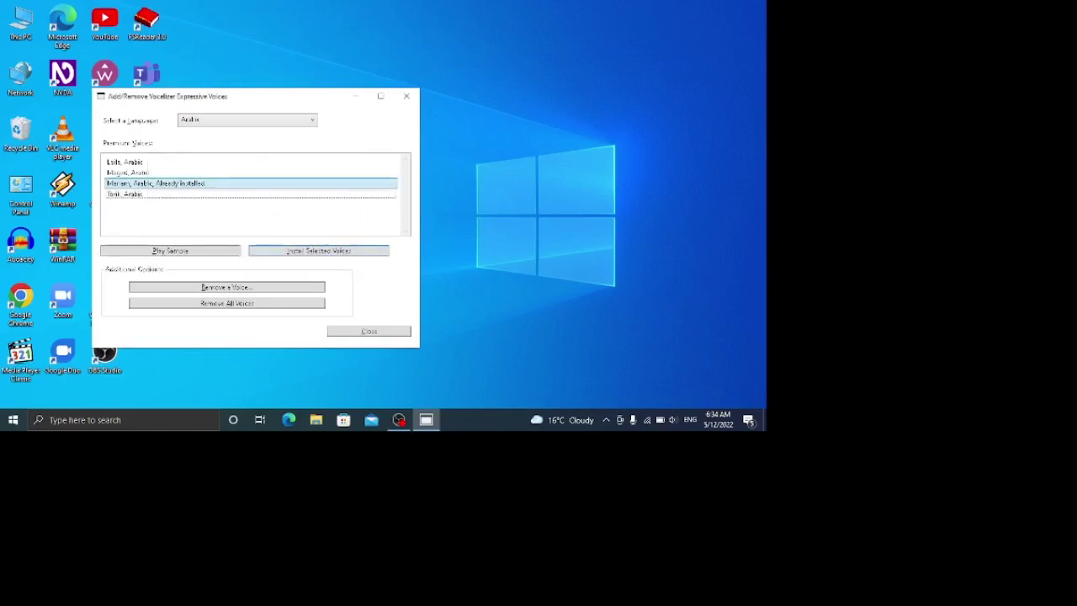
key(Up)
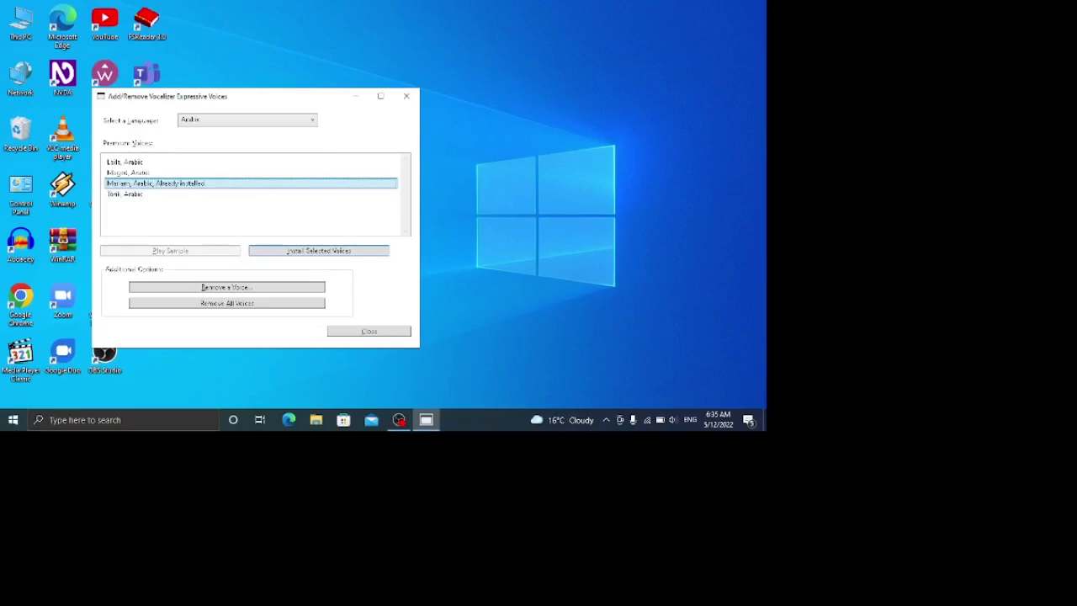
key(Down)
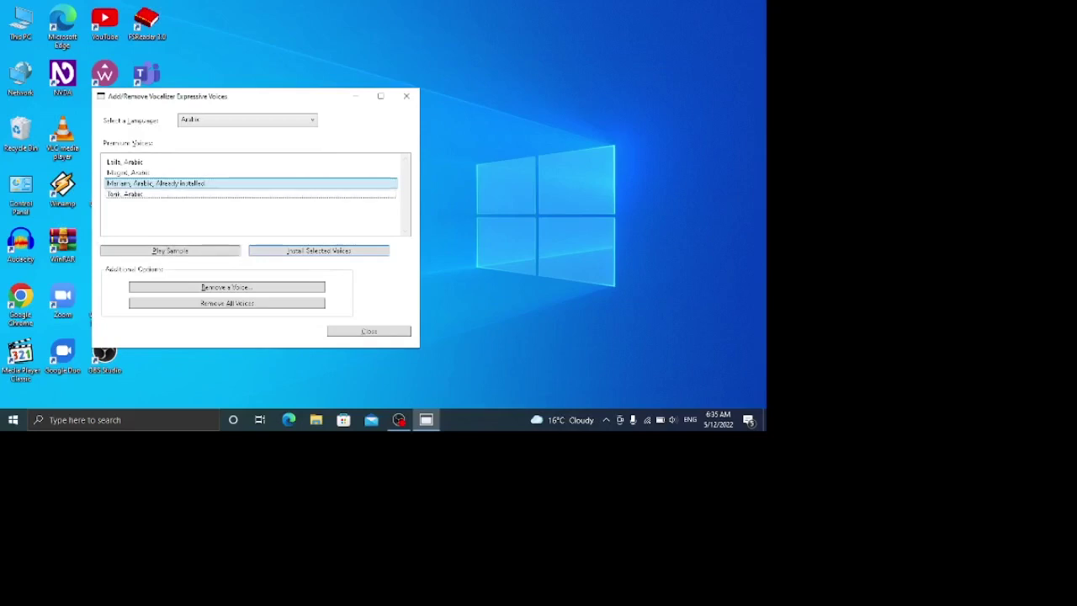
key(Up)
key(Up)
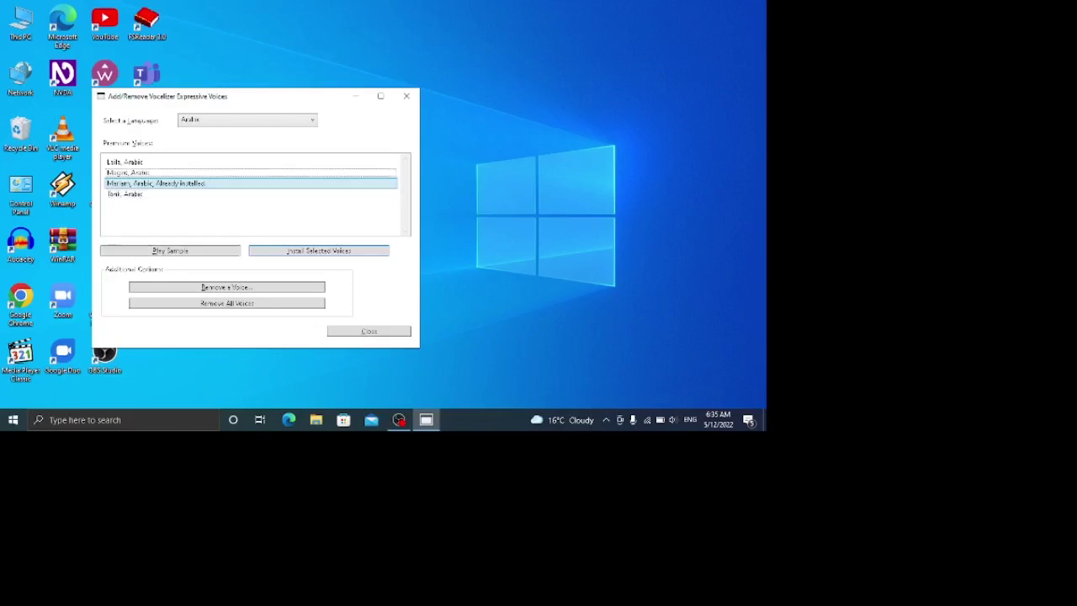
key(Up)
key(space)
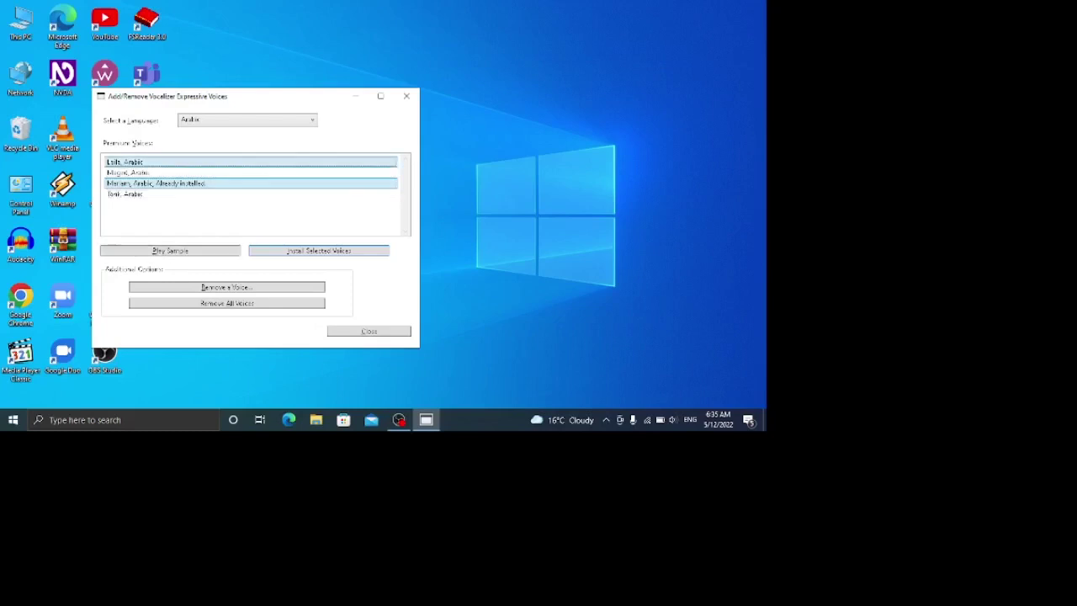
key(Tab)
key(Tab)
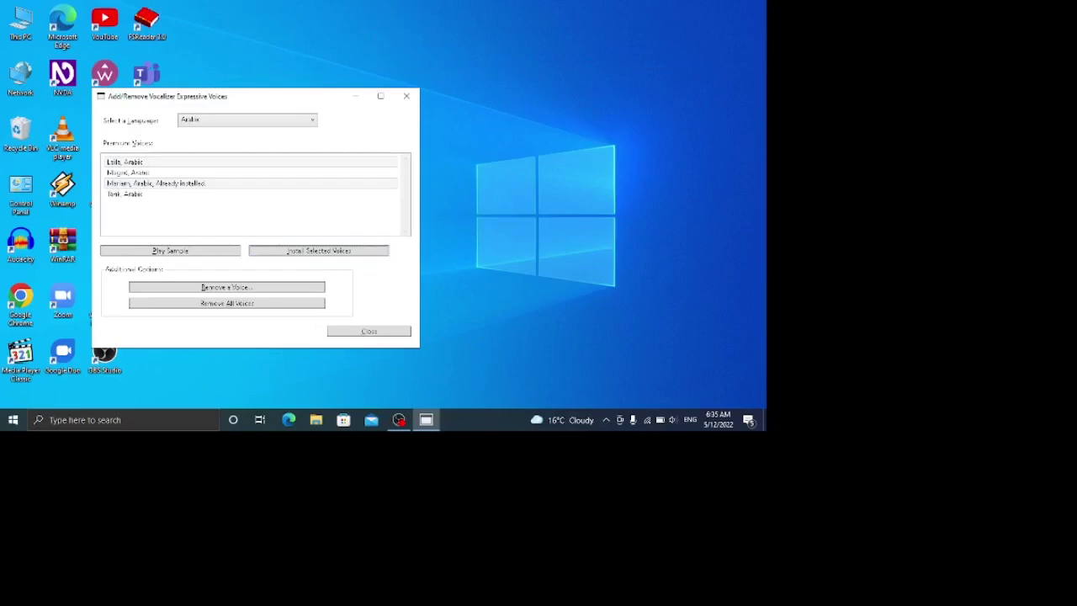
key(Return)
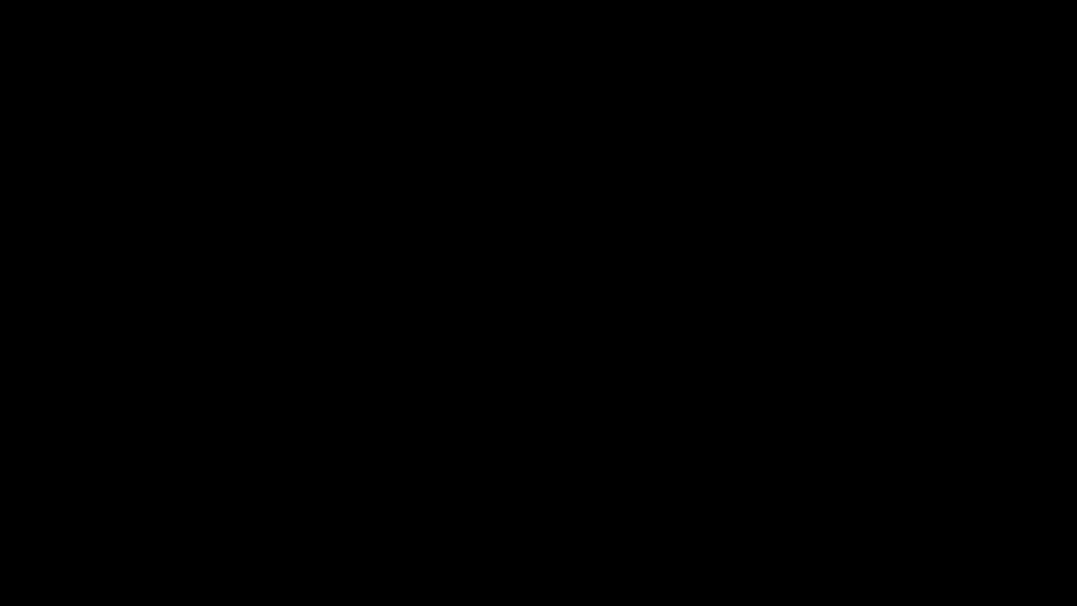
key(alt+y)
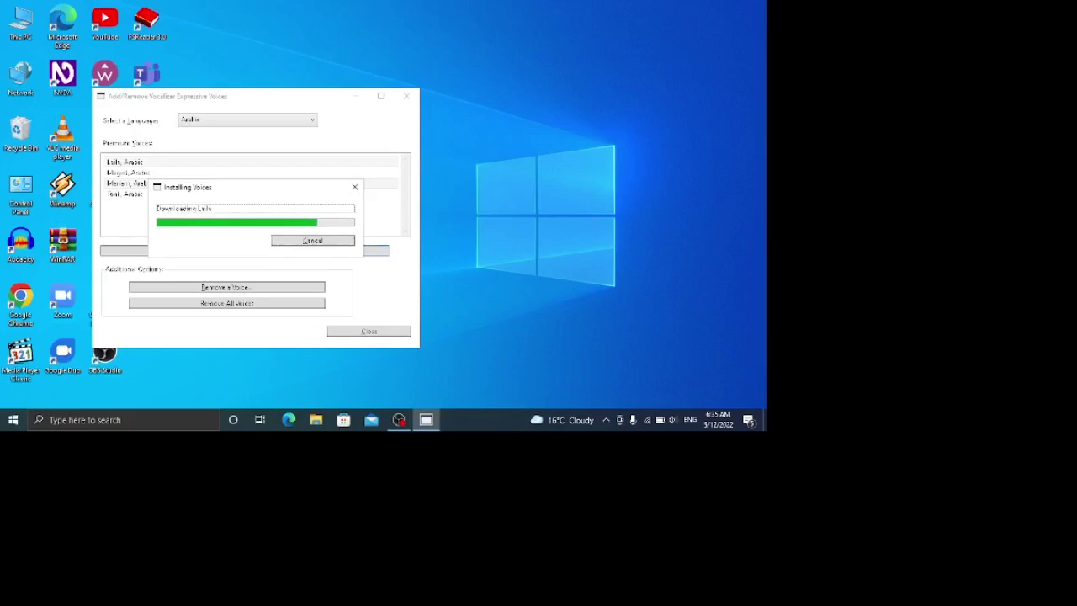
Return to the voice installation window and finish the completed installation
key(alt+Tab)
key(alt+Tab)
key(alt+Tab)
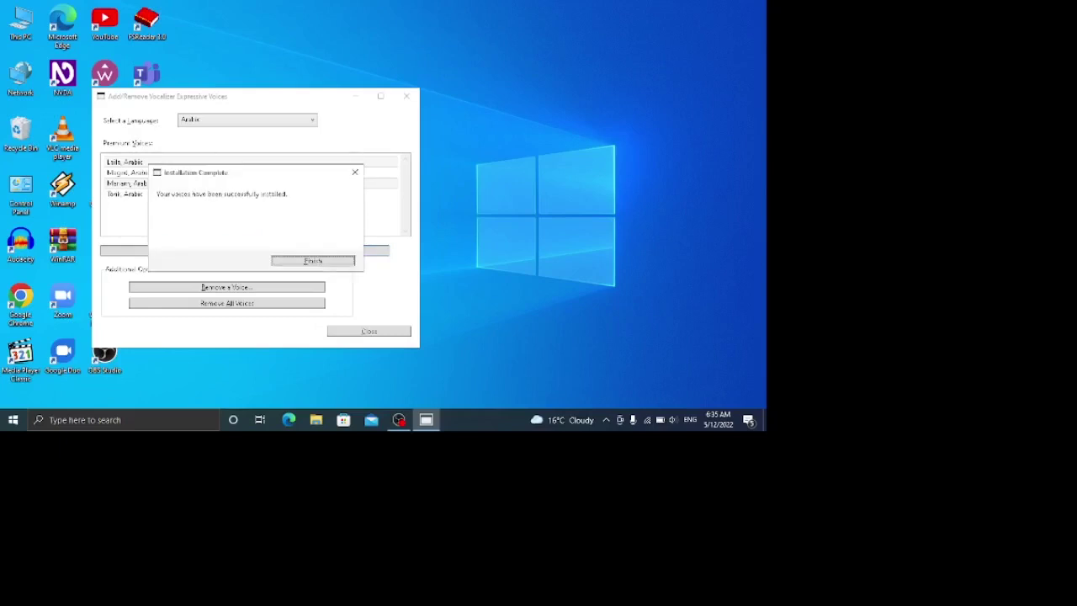
key(Return)
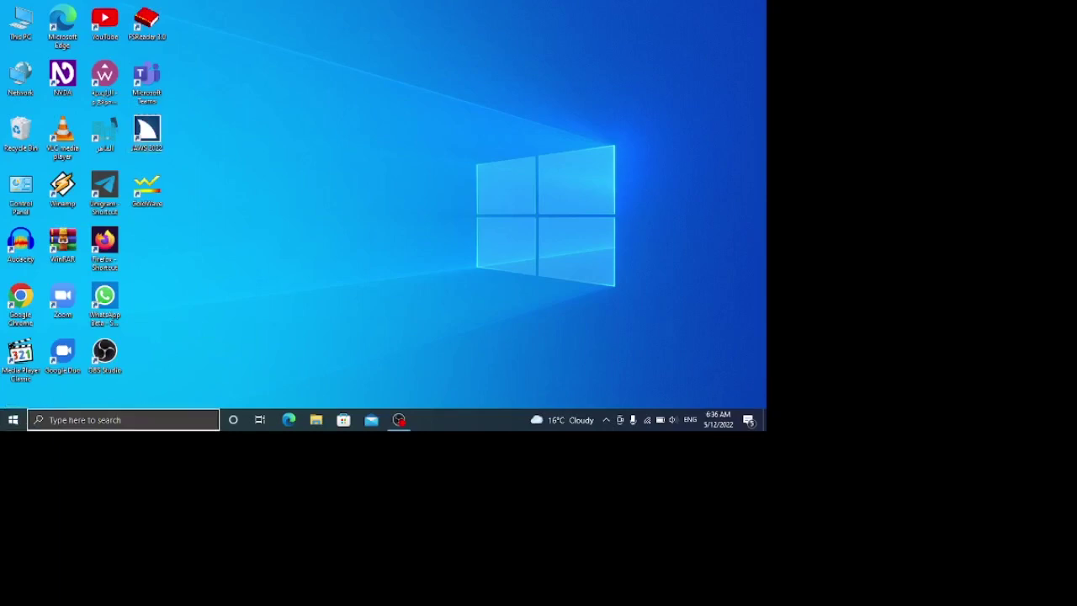
Open the Select a Voice Profile dialog from the JAWS voice options
key(Insert+j)
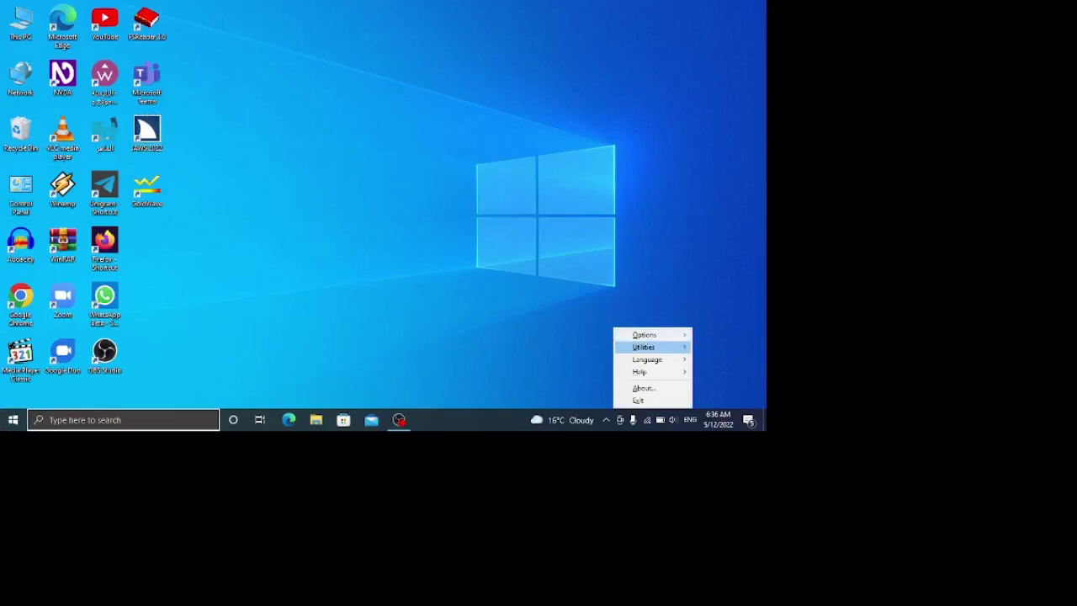
key(Right)
key(Down)
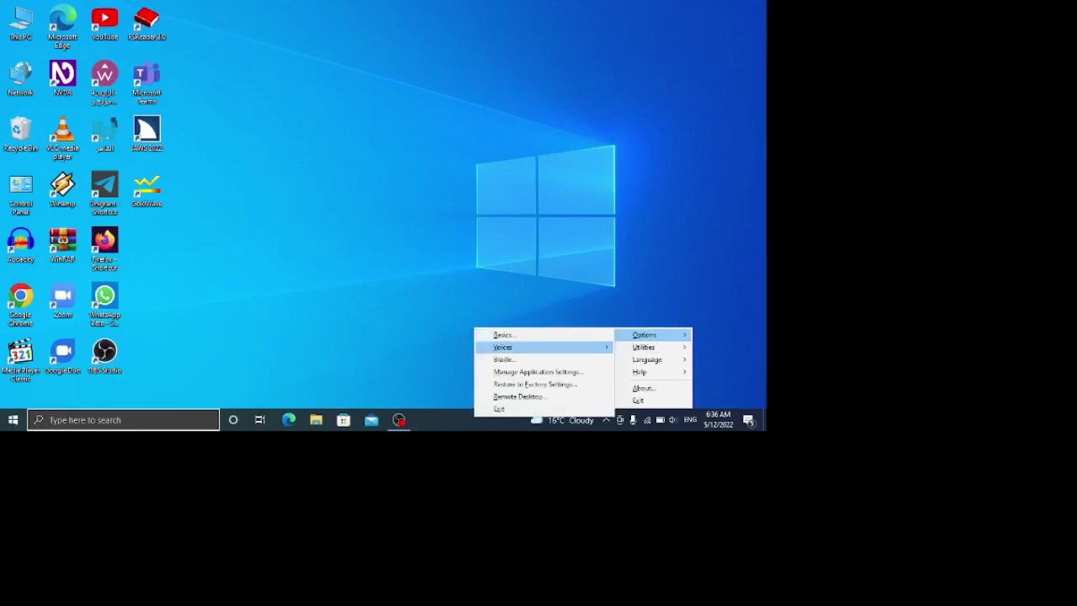
key(Right)
key(Down)
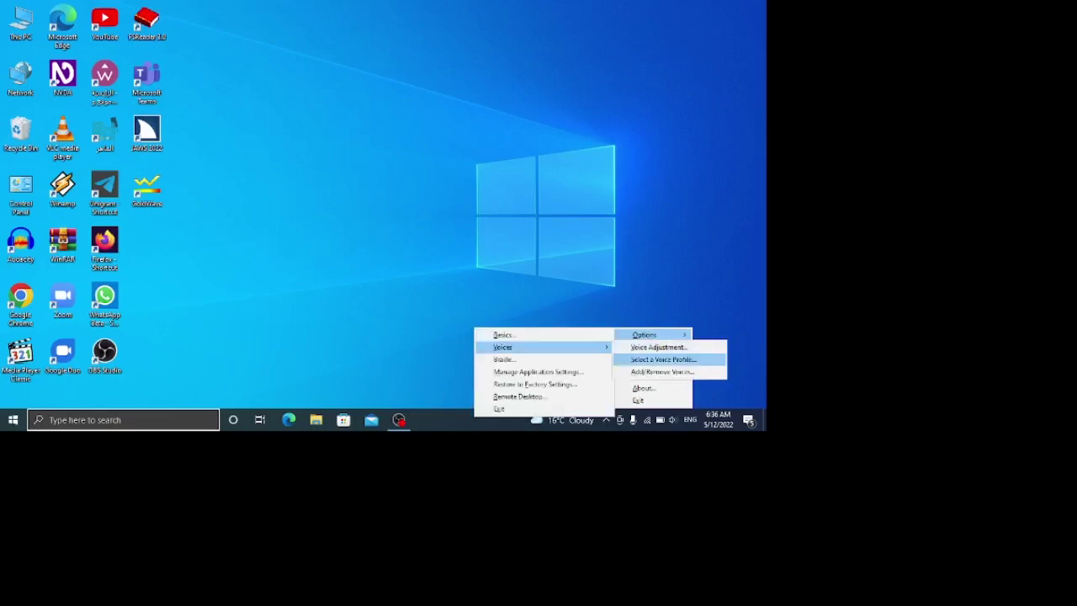
key(Return)
Browse through the default voice profiles, choose another one, and confirm the selection
key(Down)
key(Down)
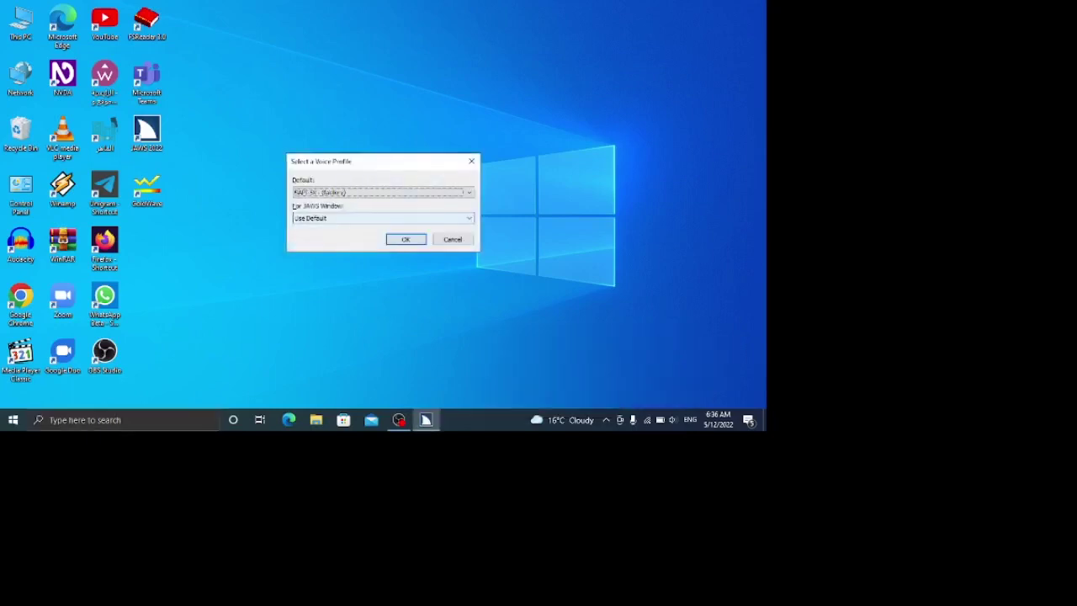
key(Down)
key(Down)
key(Down)
key(Down)
key(Down)
key(Down)
key(Down)
key(Down)
key(Down)
key(Return)
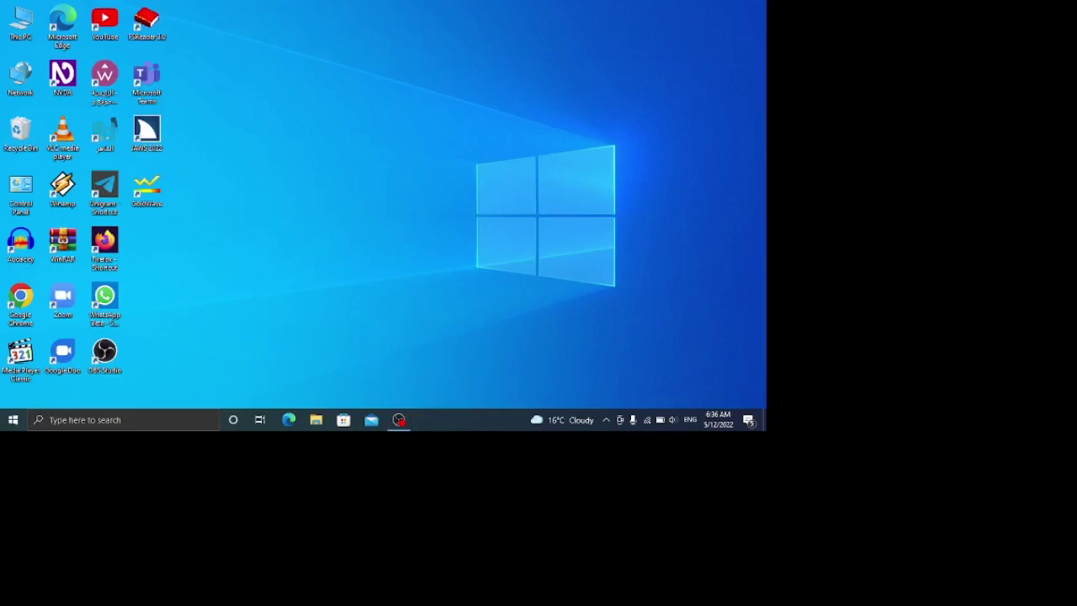
Return to the desktop, search for Notepad, and open a blank document in it
key(super+d)
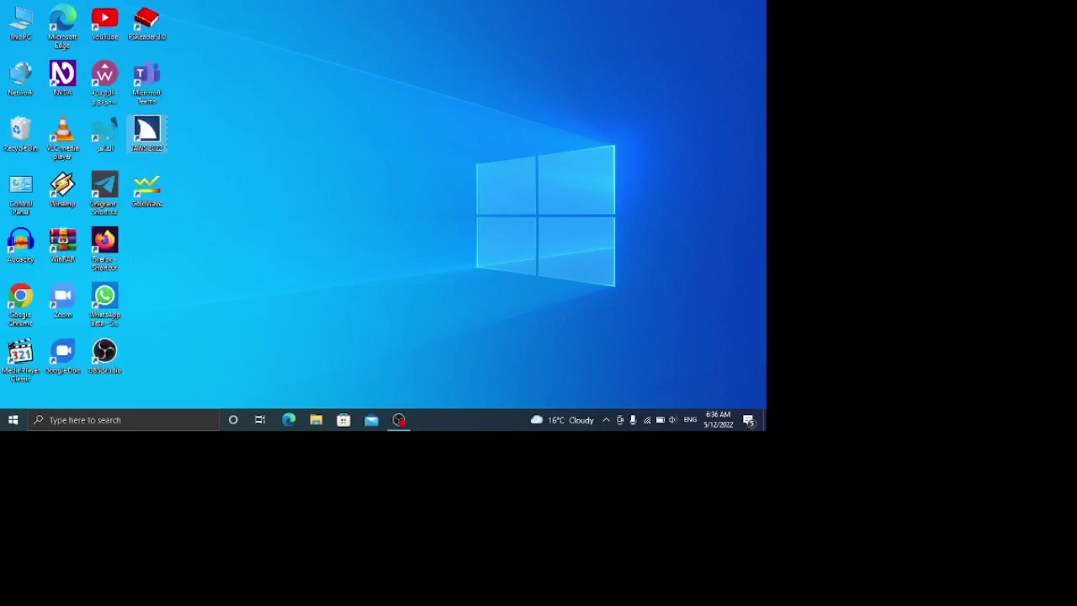
key(super)
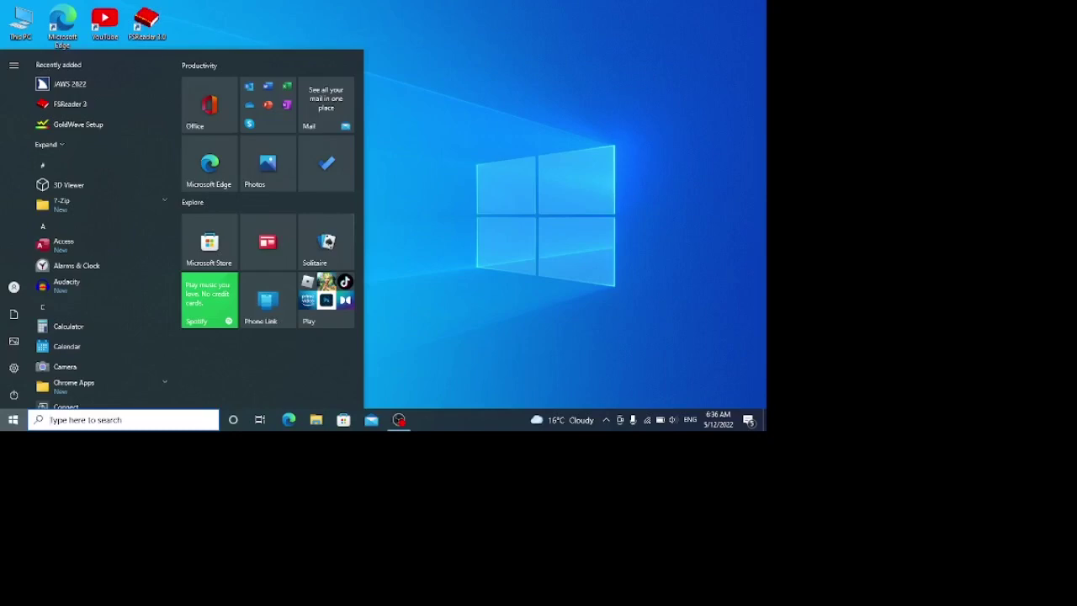
text(n)
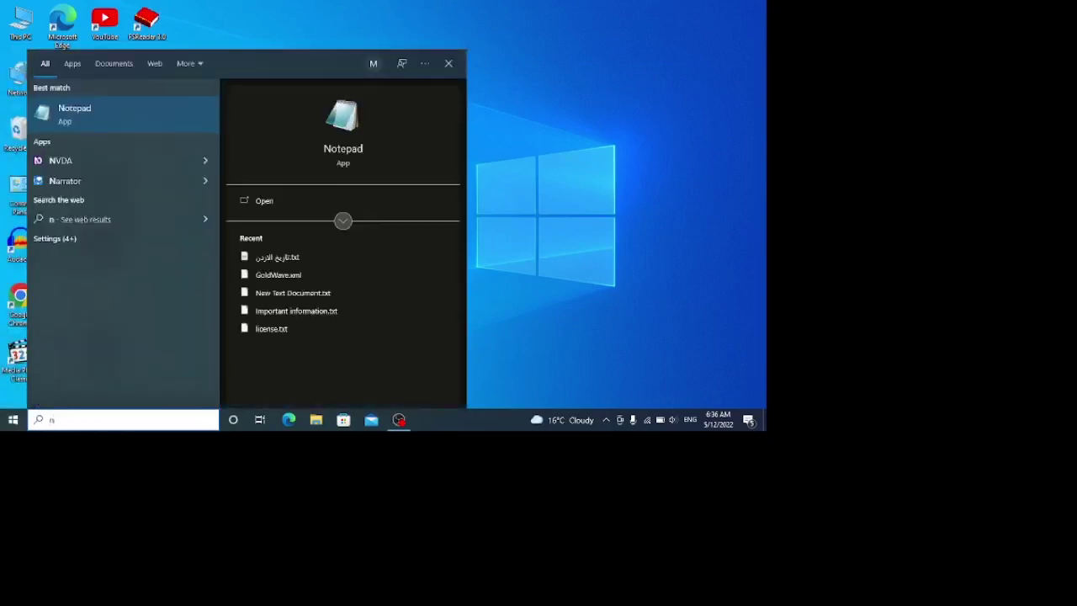
key(Down)
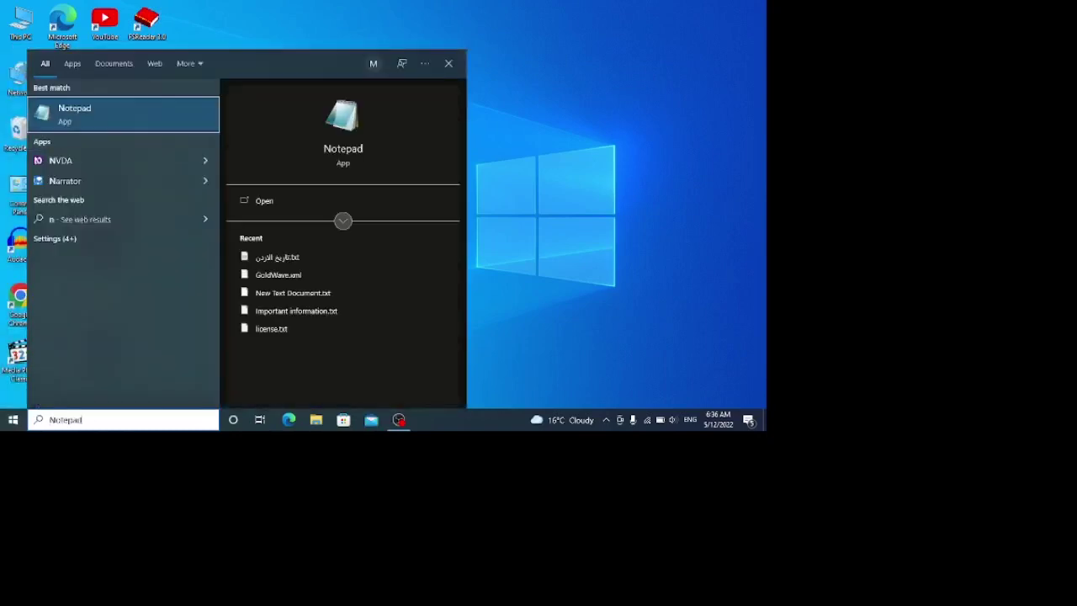
key(Return)
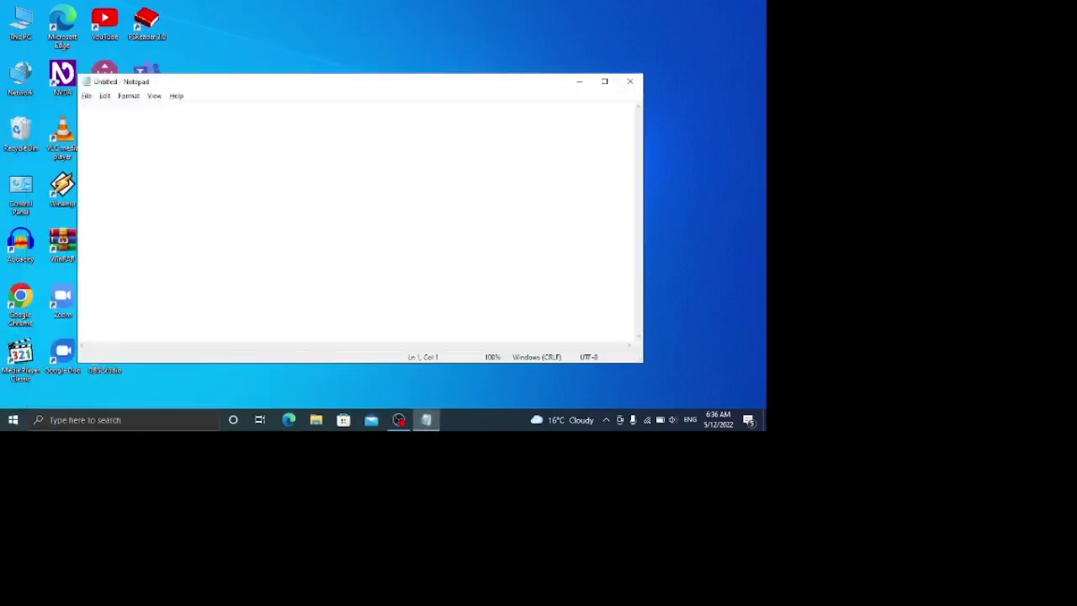
Switch the input language to Arabic and write "بسم الله" on the first line of the document
key(alt+shift)
text(بسلامل)
text(ل)
key(BackSpace)
key(BackSpace)
key(BackSpace)
key(BackSpace)
key(BackSpace)
key(BackSpace)
text(ال)
key(BackSpace)
text(له)
key(End)
Switch the input language to English, write "hello" on the second line, and move between the two lines to hear them read
key(alt+shift)
text(h)
text(e)
text(l)
text(lp)
key(BackSpace)
text(o)
key(Up)
key(Down)
key(Up)
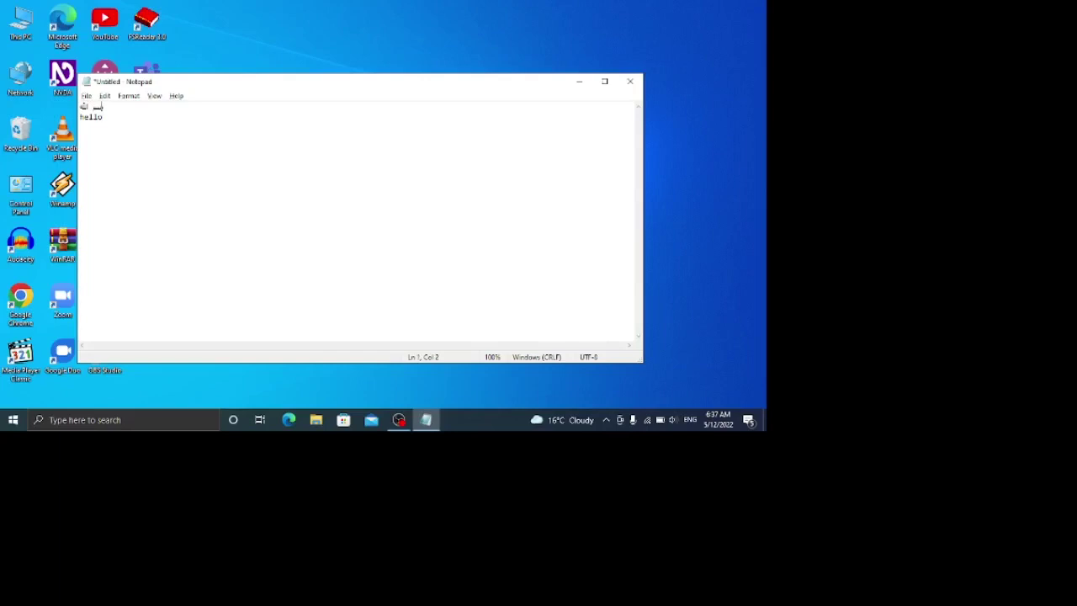